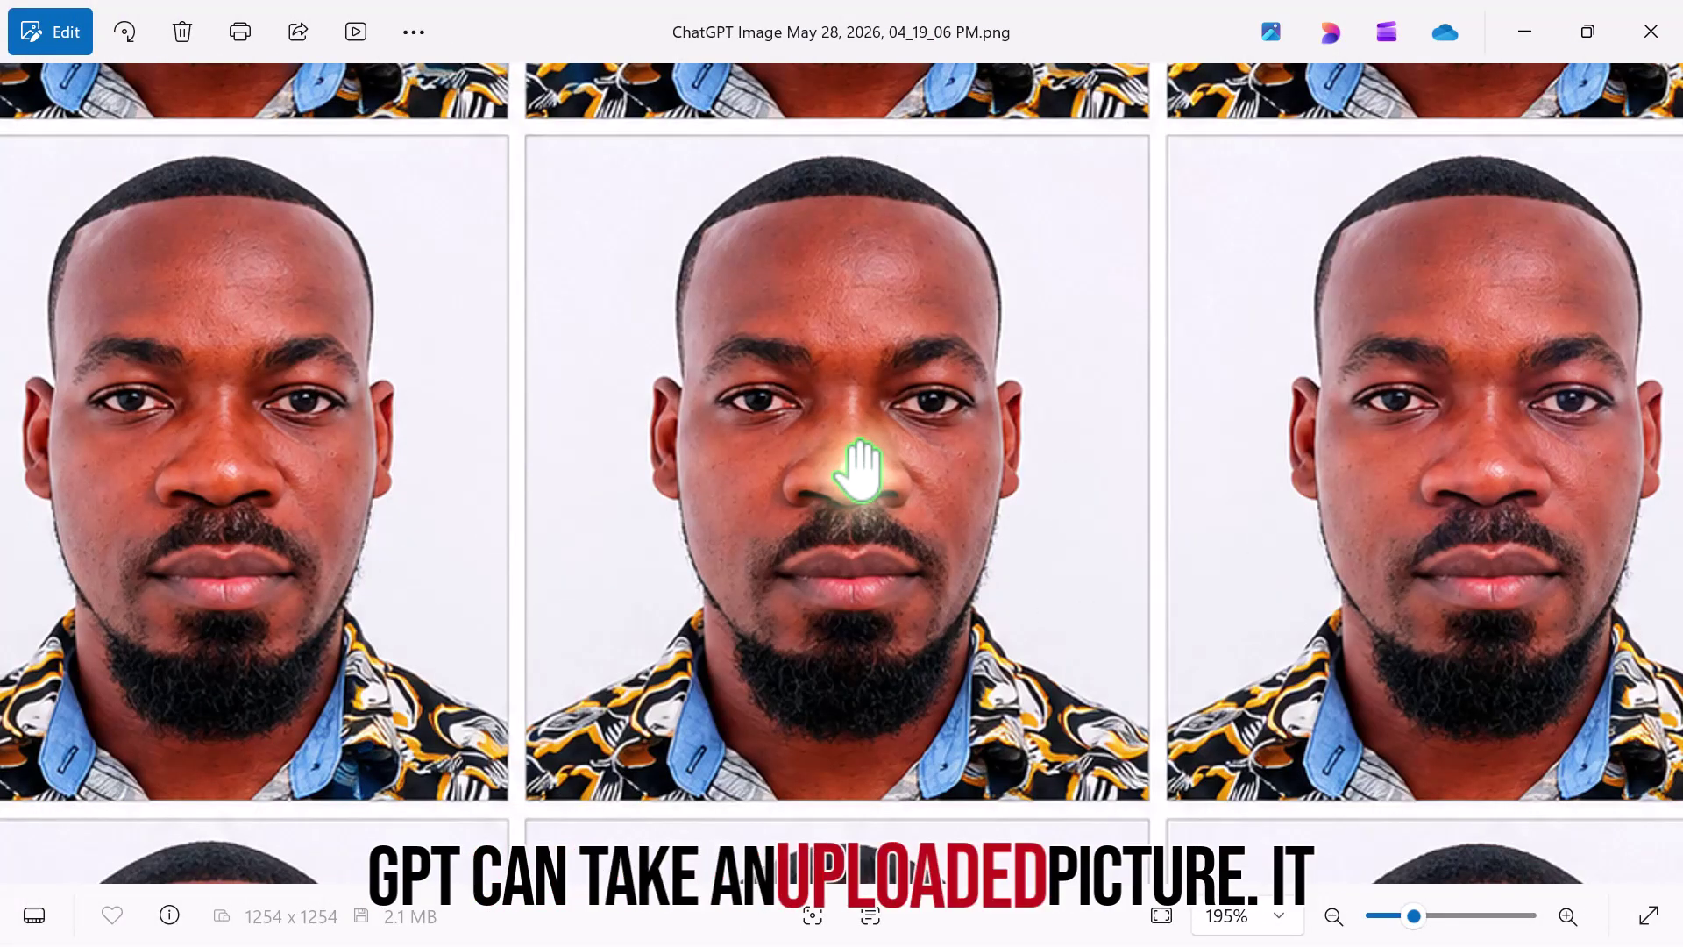
Examine the 3x3 passport photo sheet both close up and as a whole, checking facial detail and layout.
scroll(858, 469, down, 5)
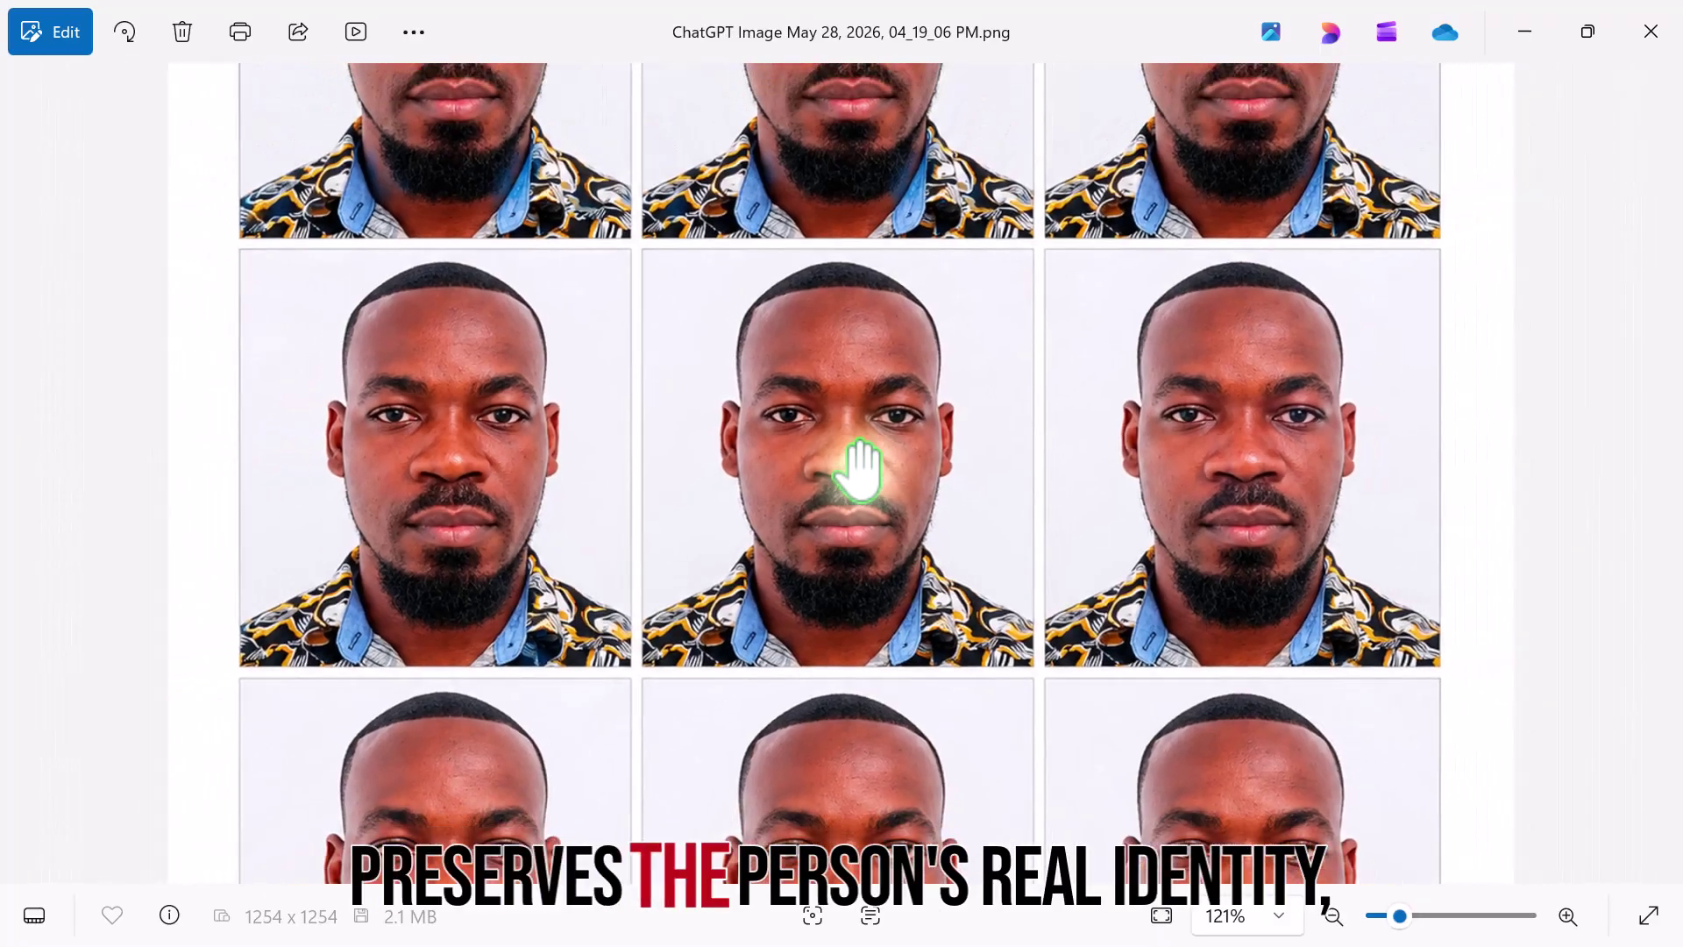
scroll(858, 471, down, 4)
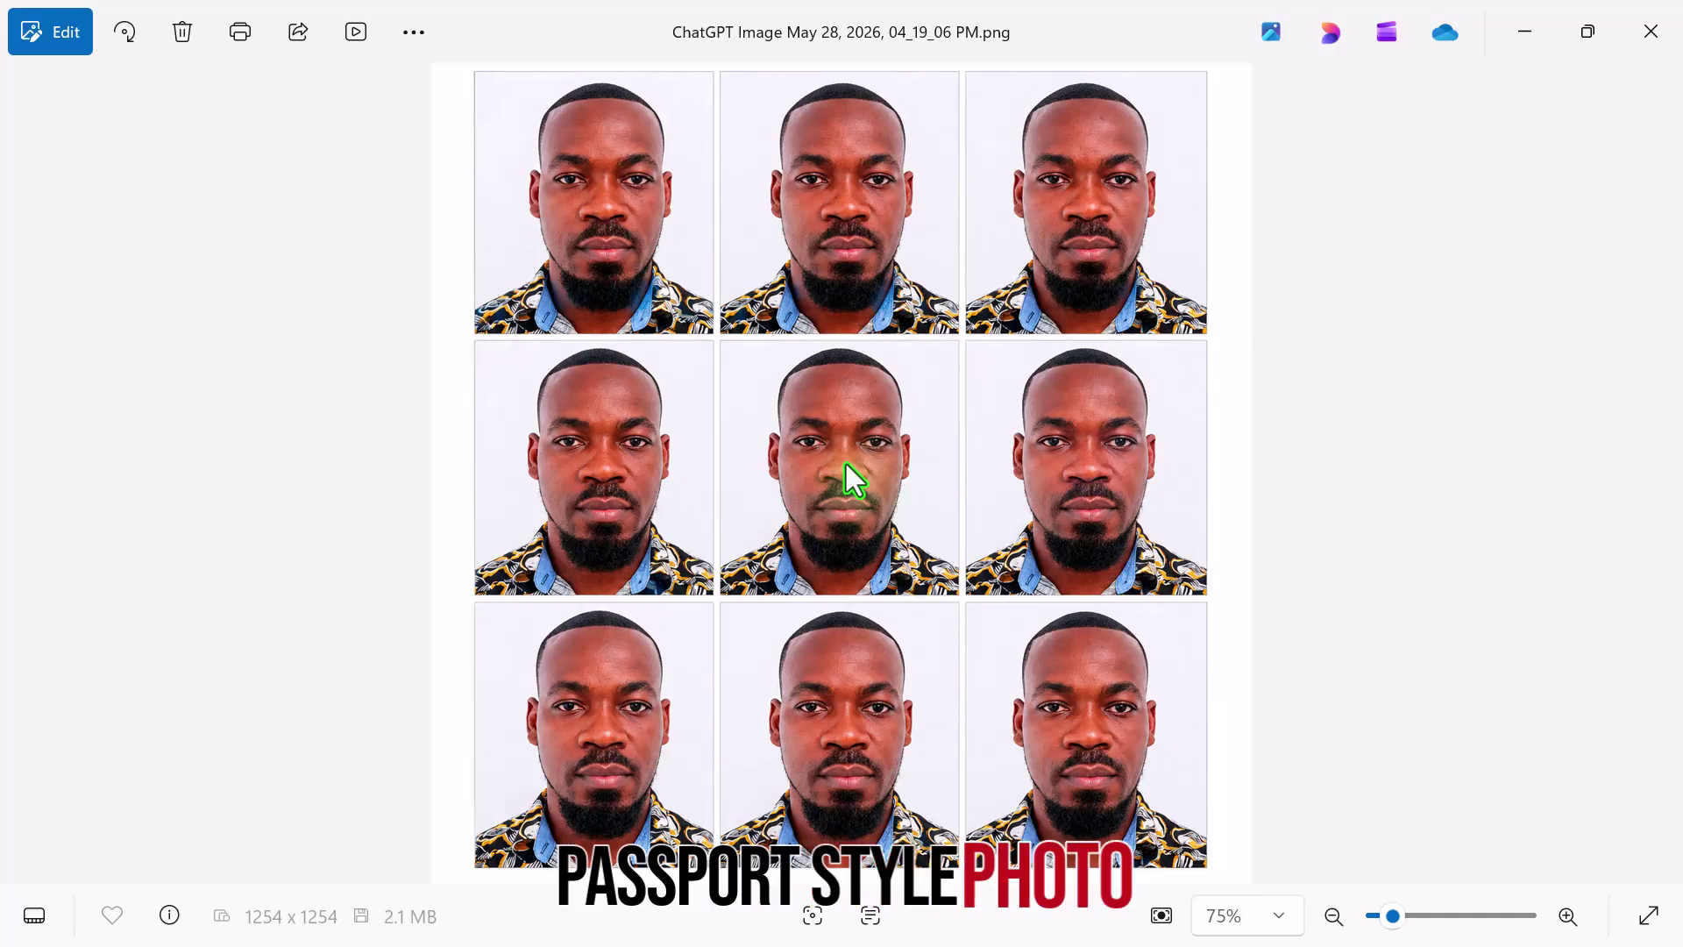
scroll(846, 466, up, 5)
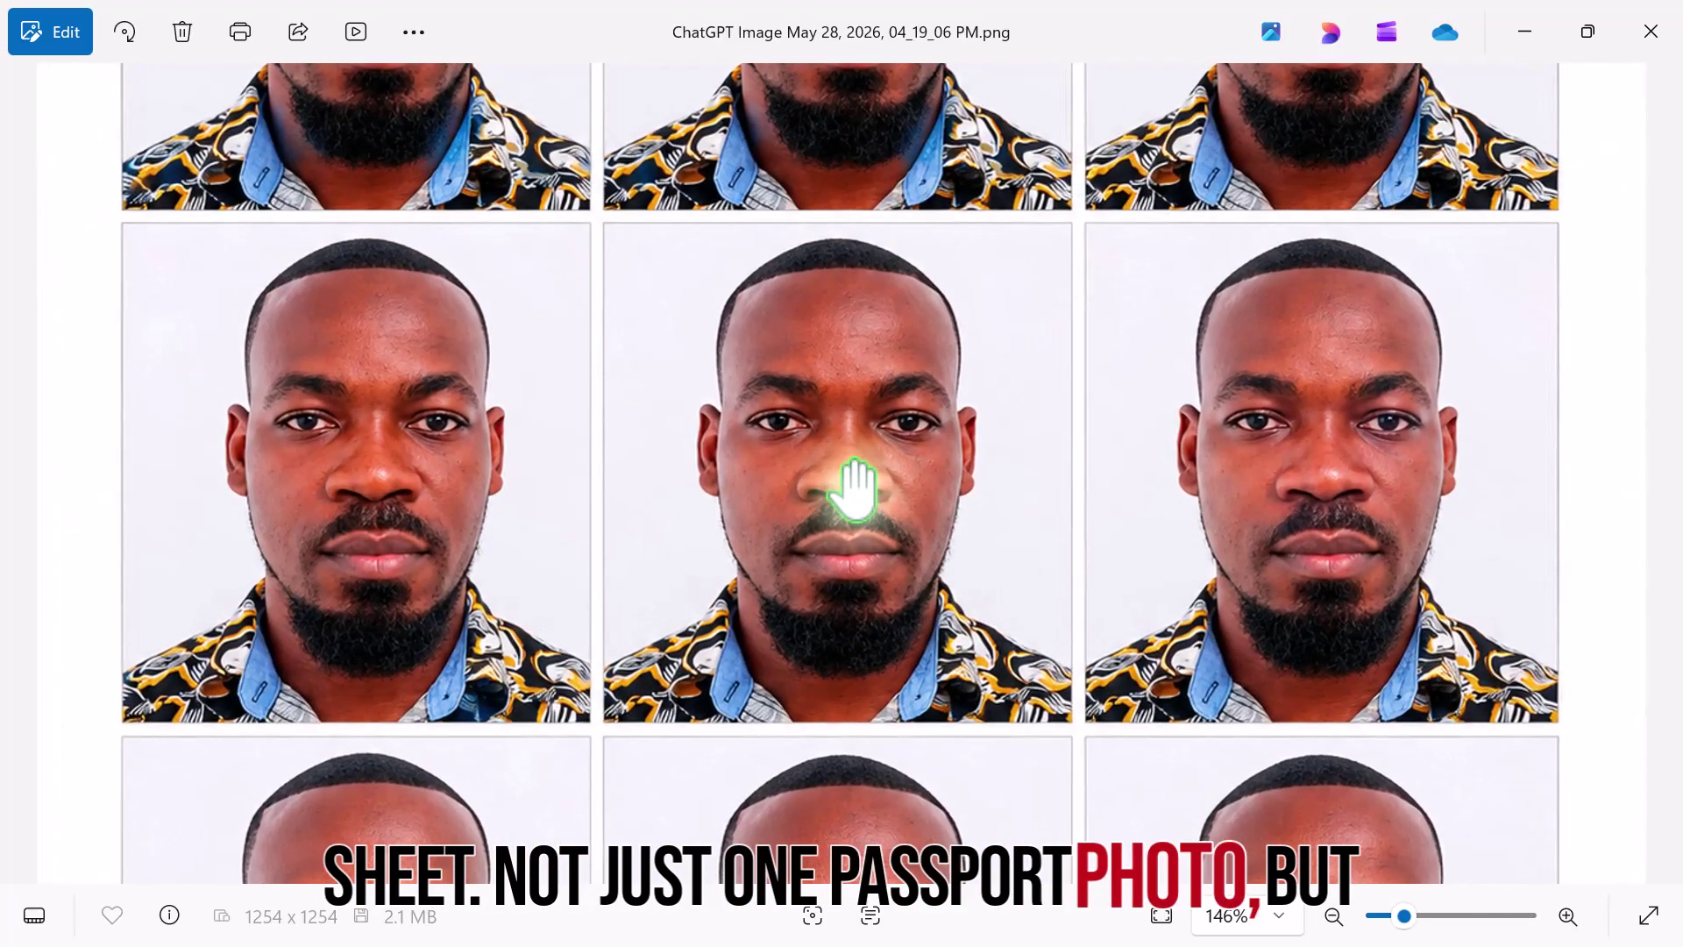
scroll(852, 486, up, 3)
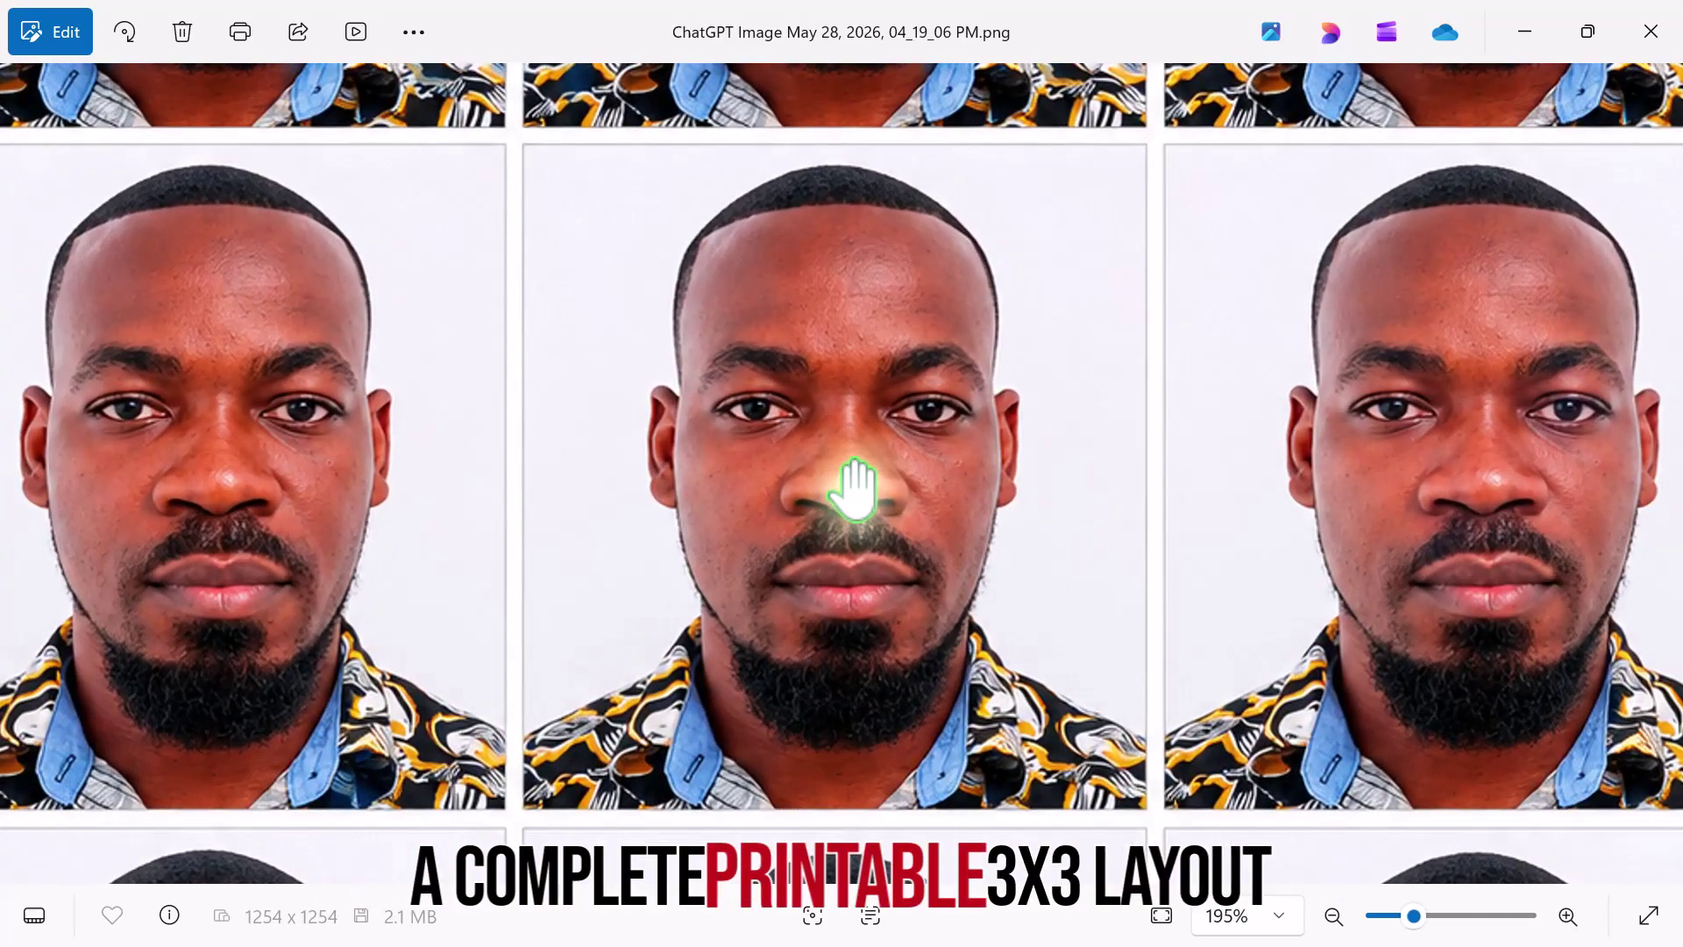
scroll(852, 487, up, 4)
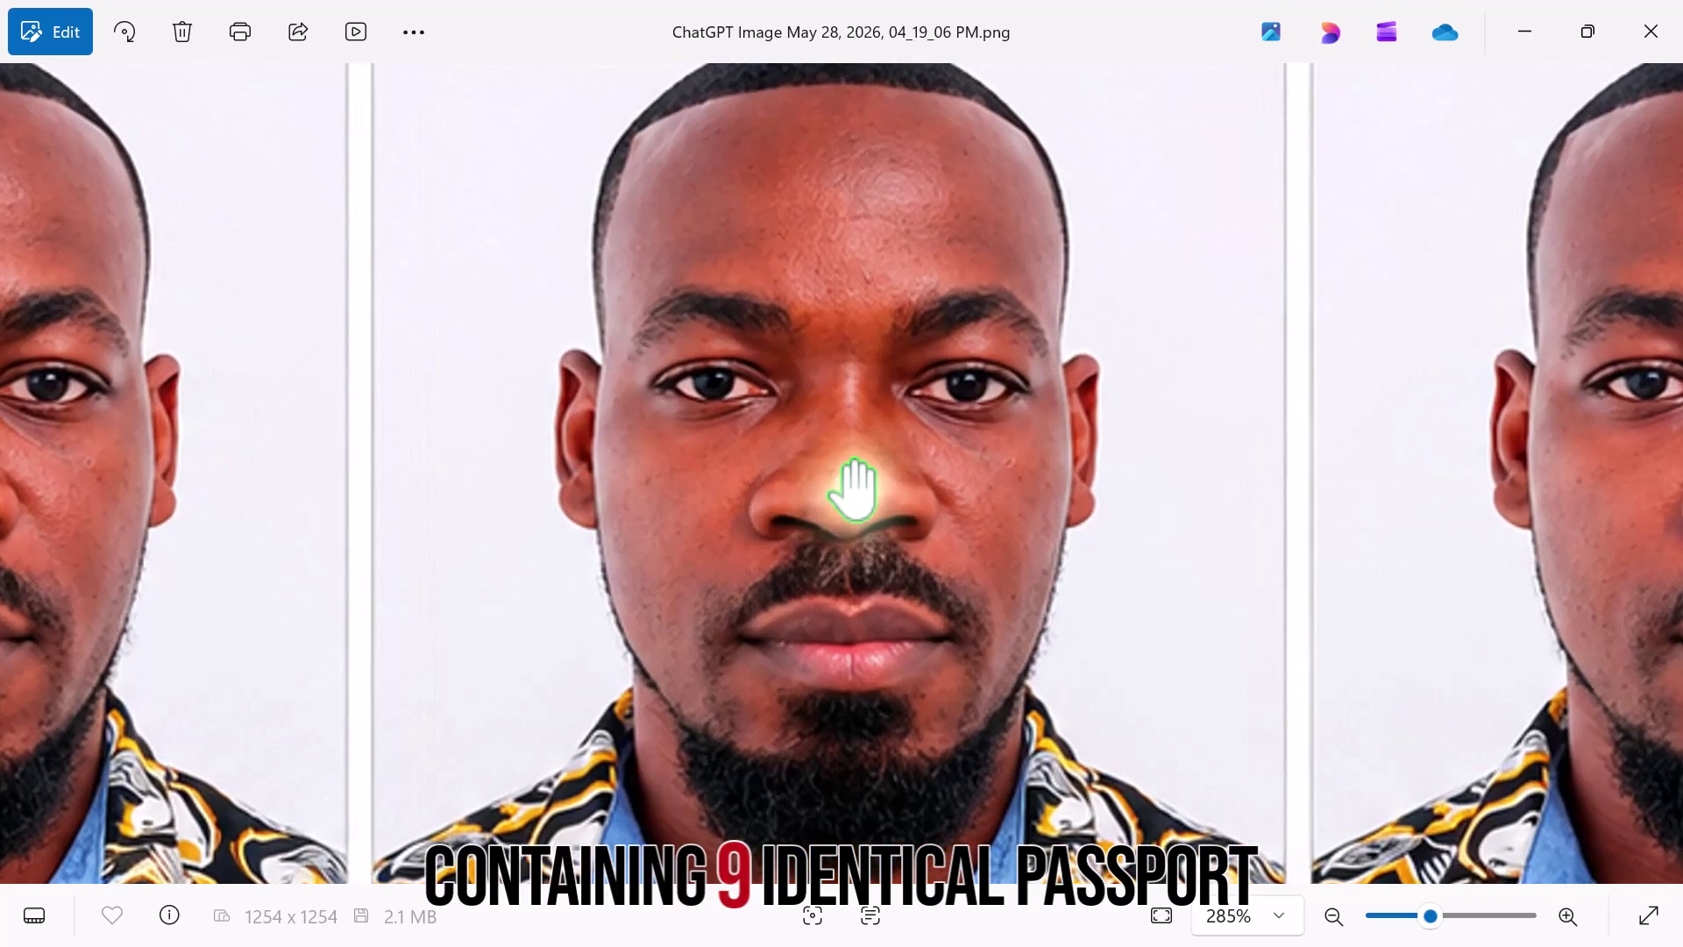
scroll(852, 486, down, 4)
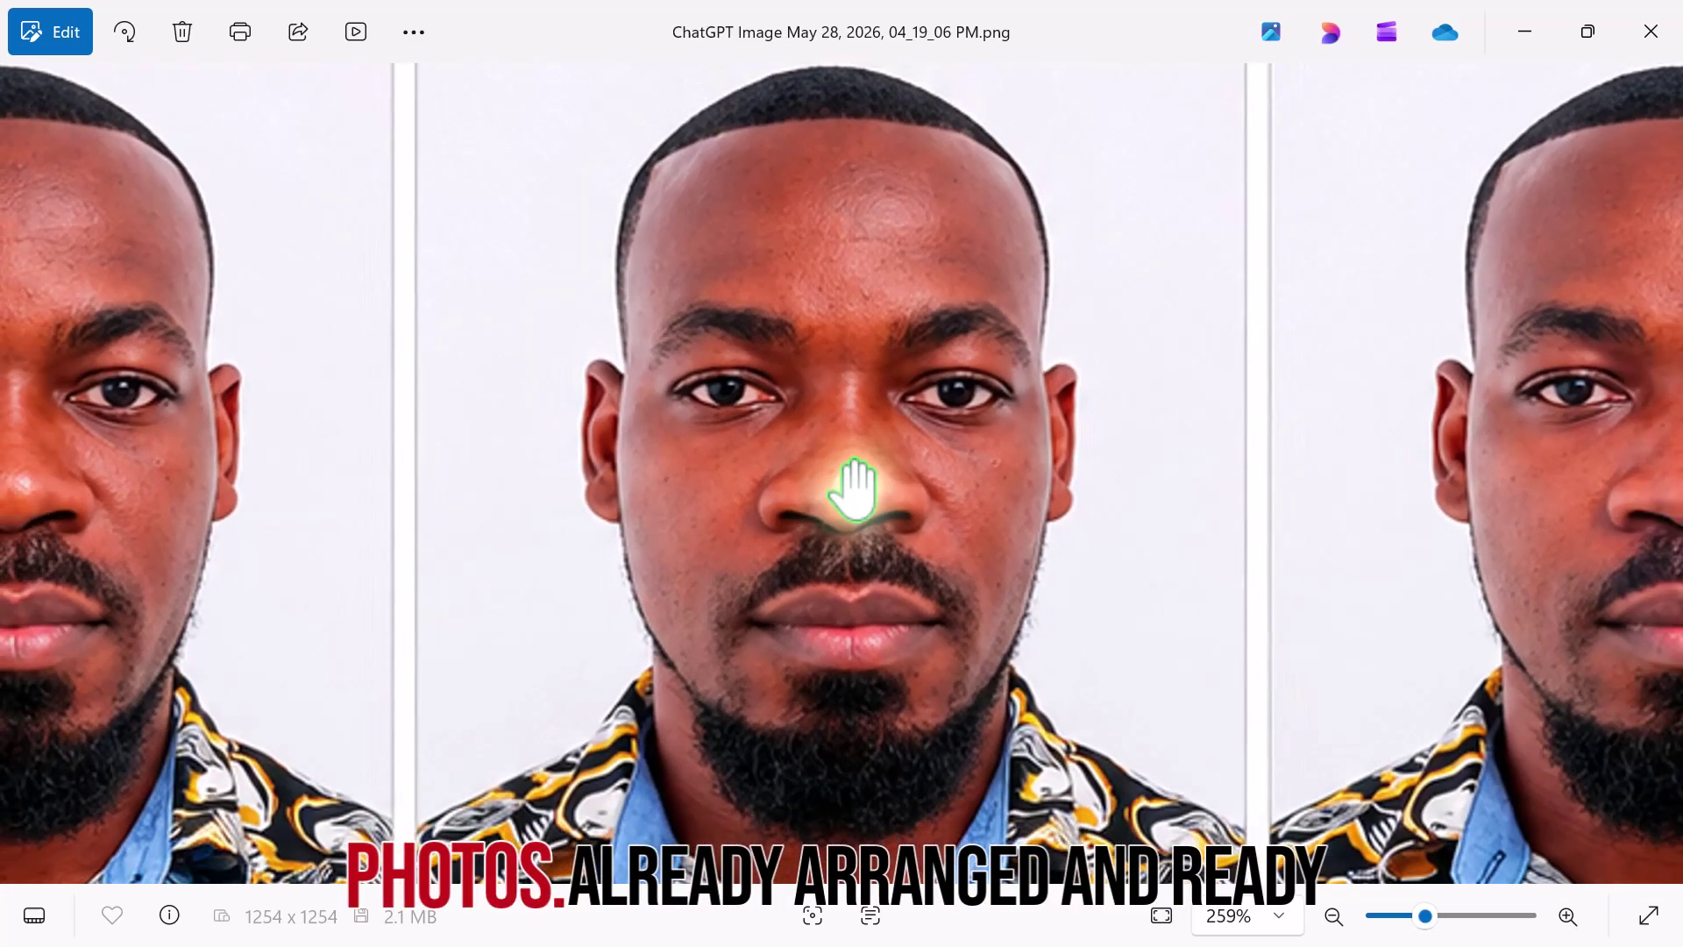
scroll(852, 486, down, 3)
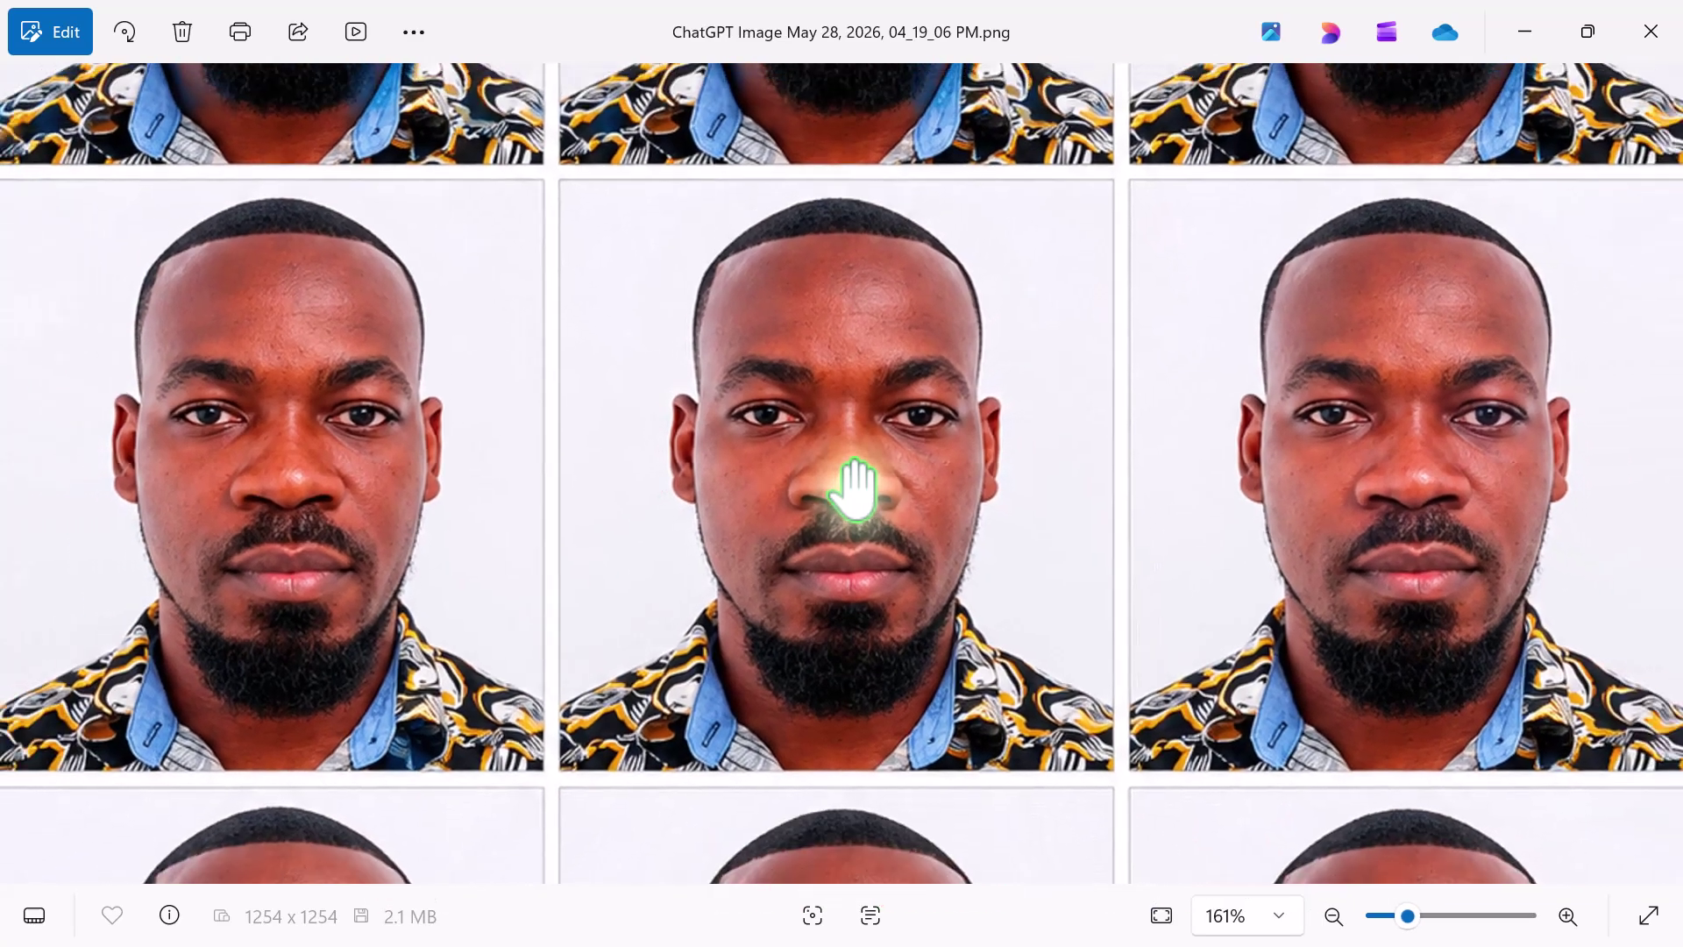
scroll(852, 487, down, 3)
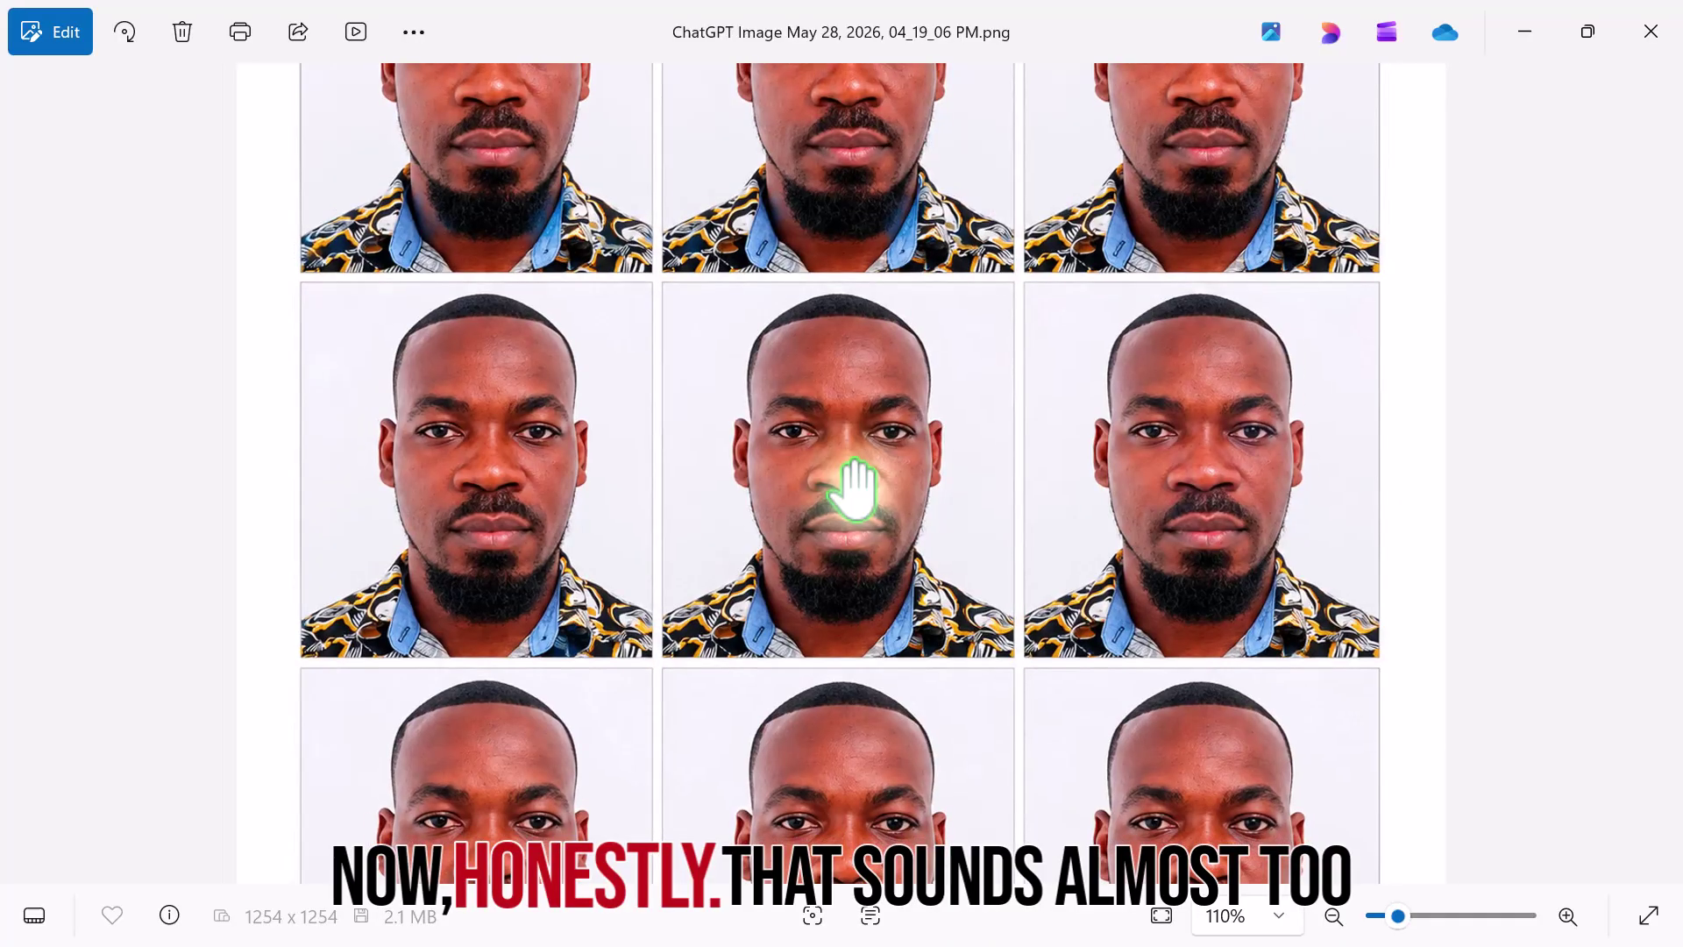
scroll(852, 487, down, 1)
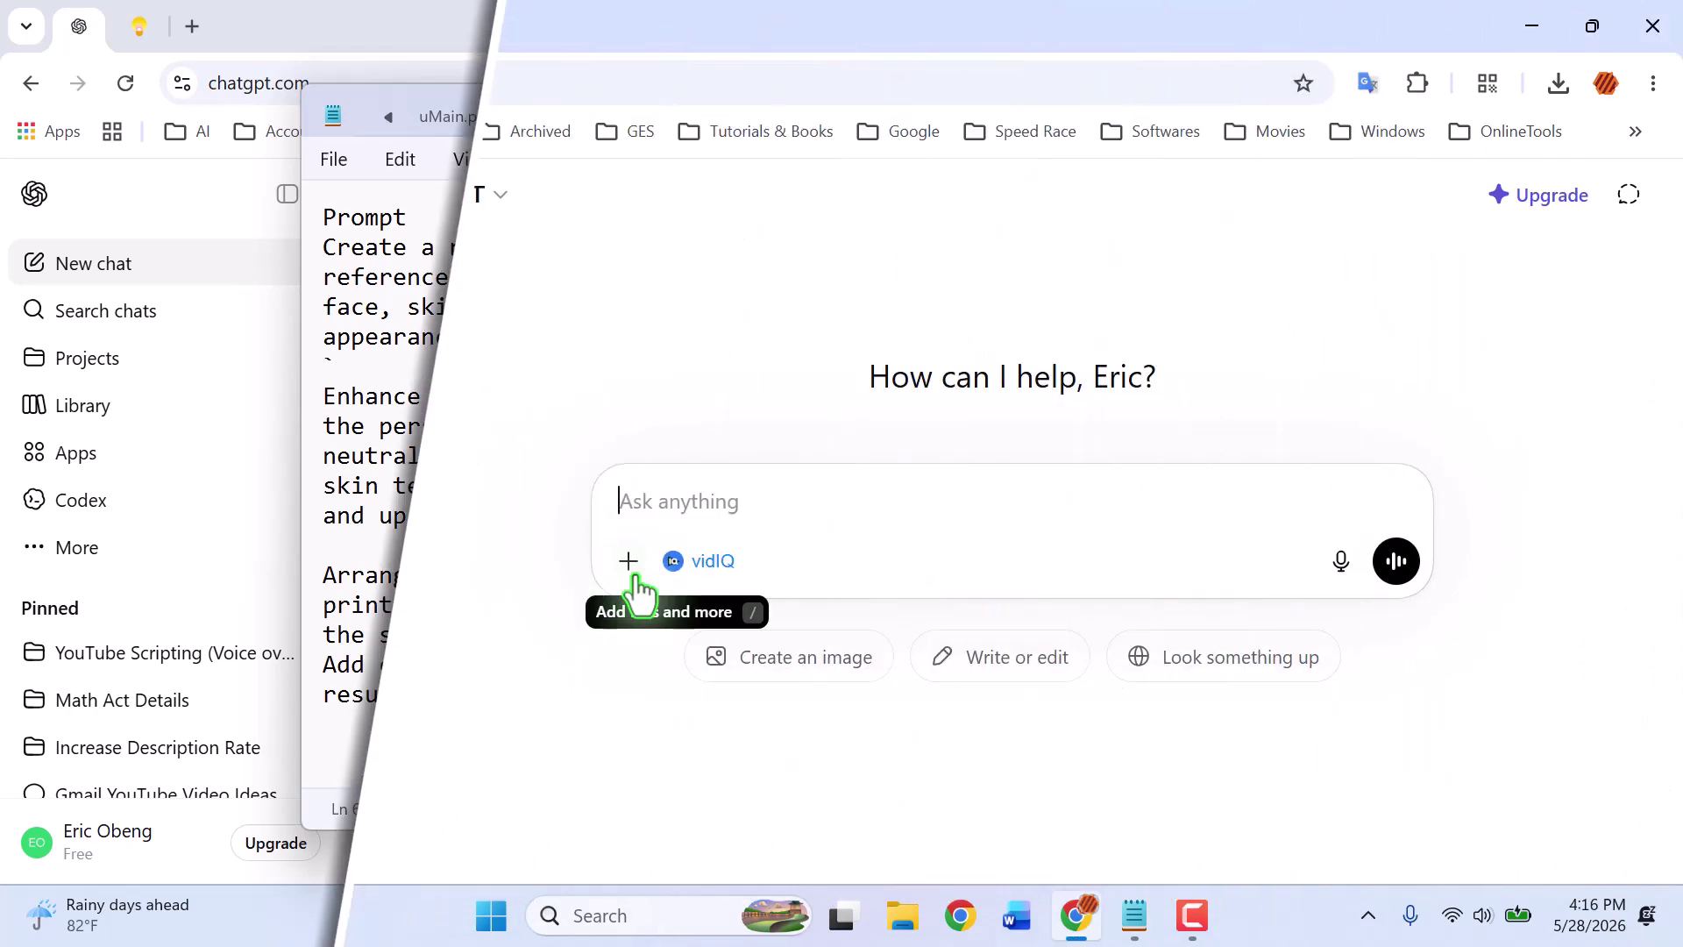
In ChatGPT, attach the portrait IMG_20201123_172602_012 from the graduation pictures folder to a new chat.
click(628, 561)
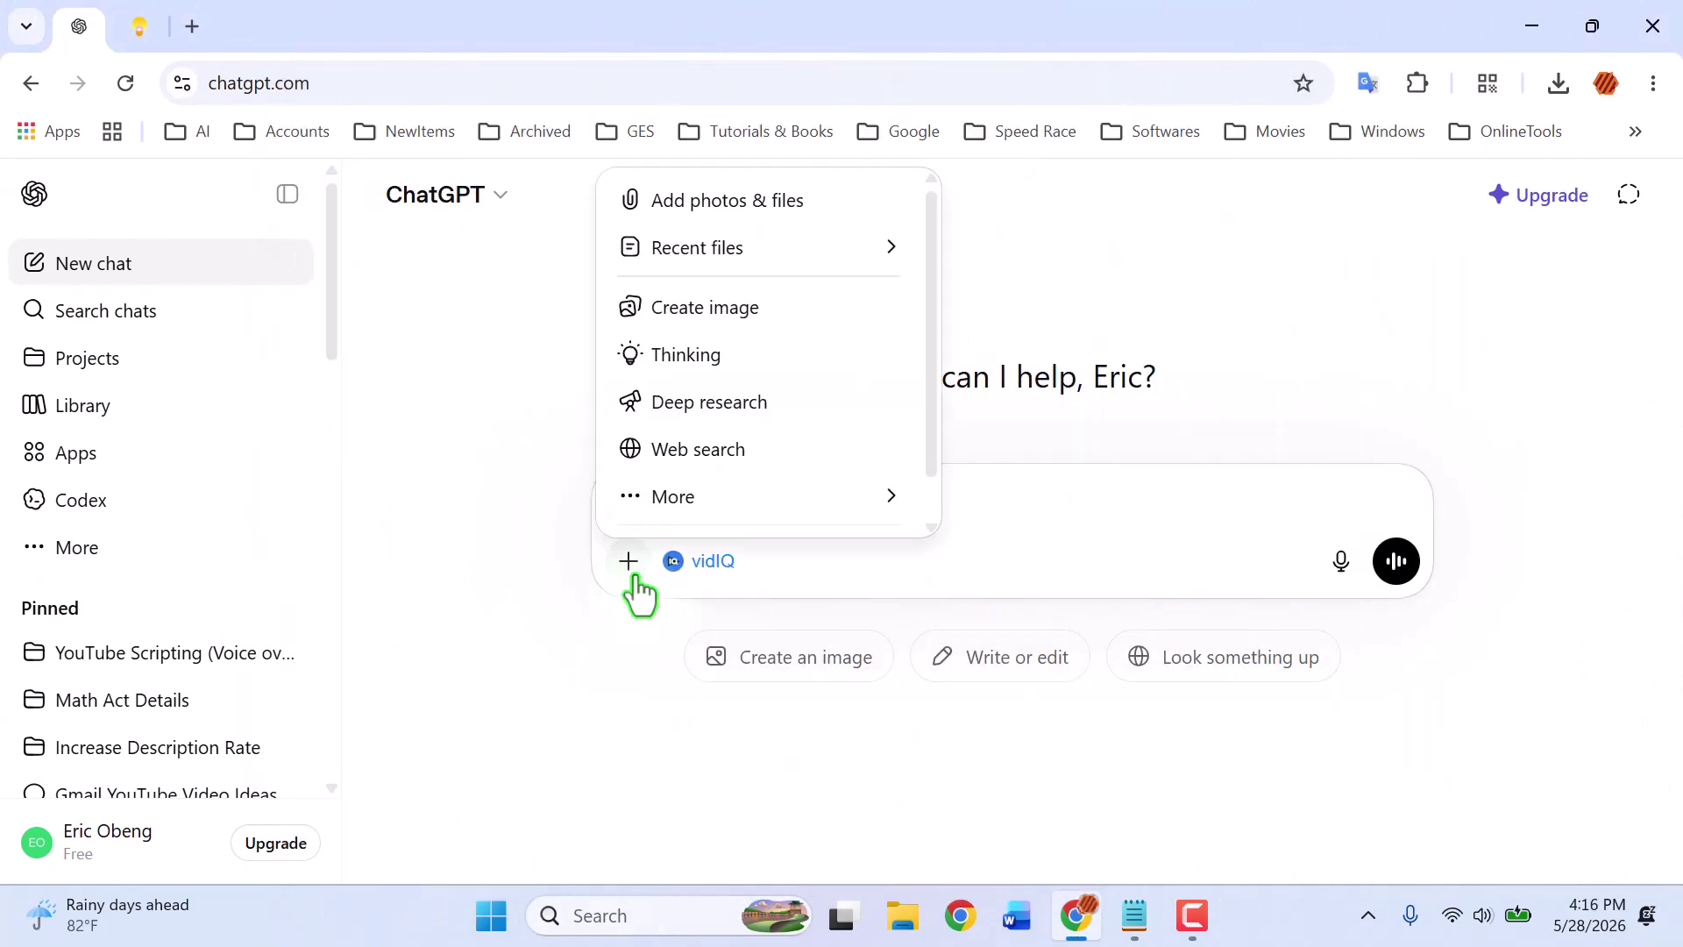
click(756, 207)
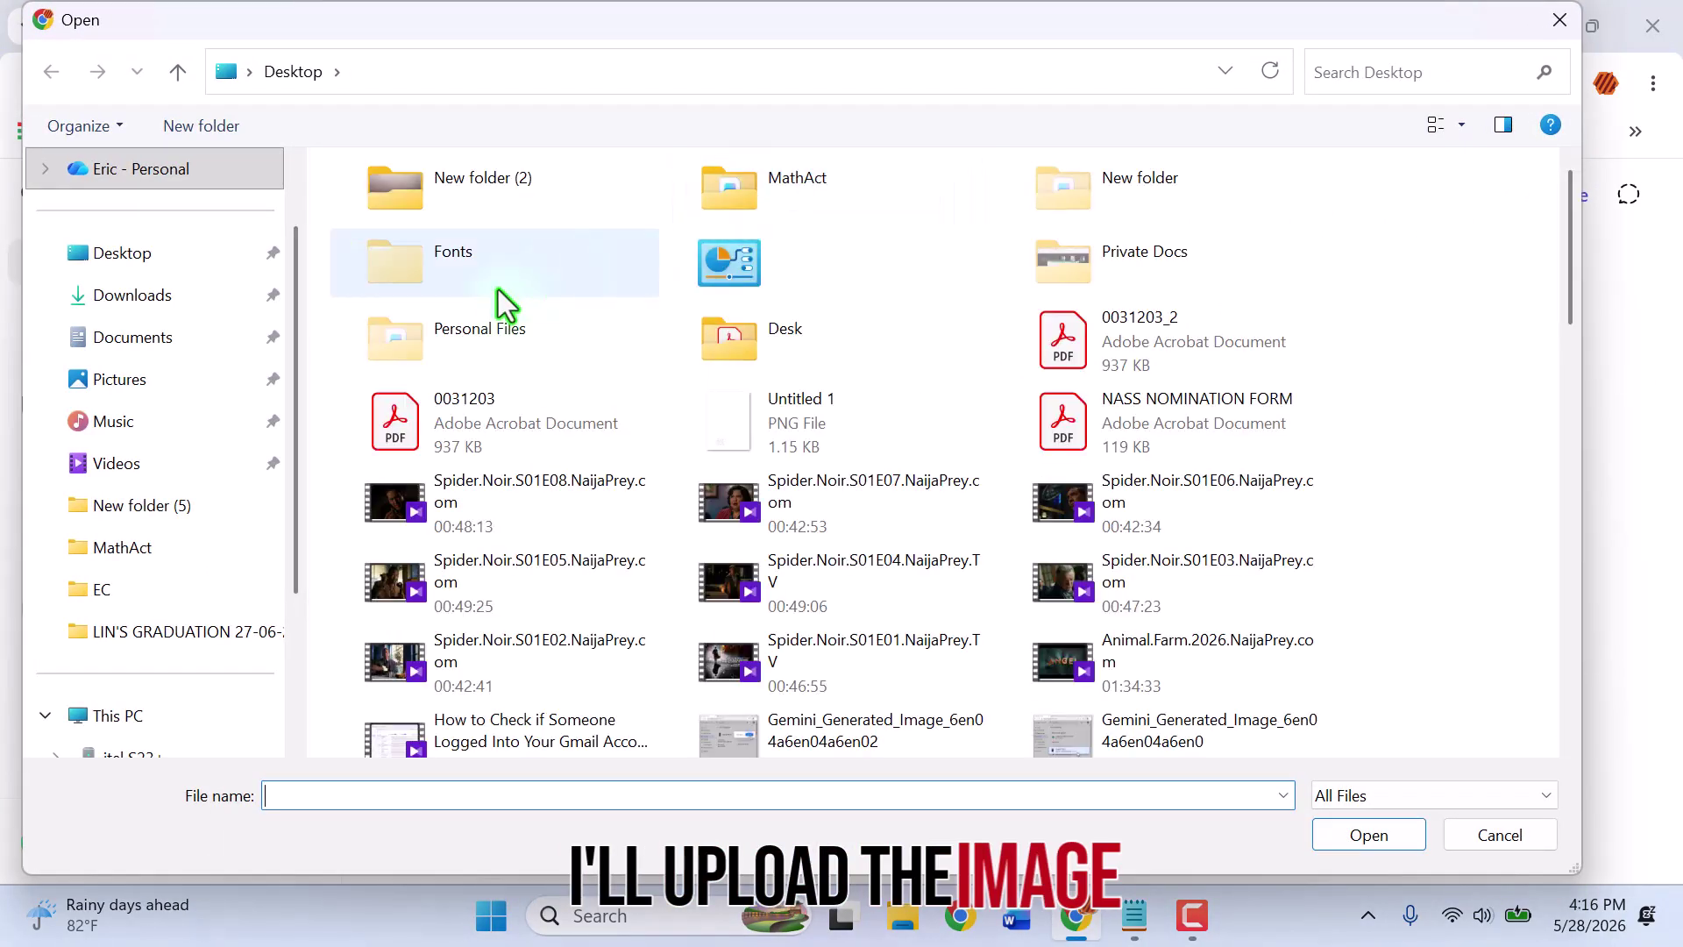
click(215, 638)
scroll(1455, 395, down, 3)
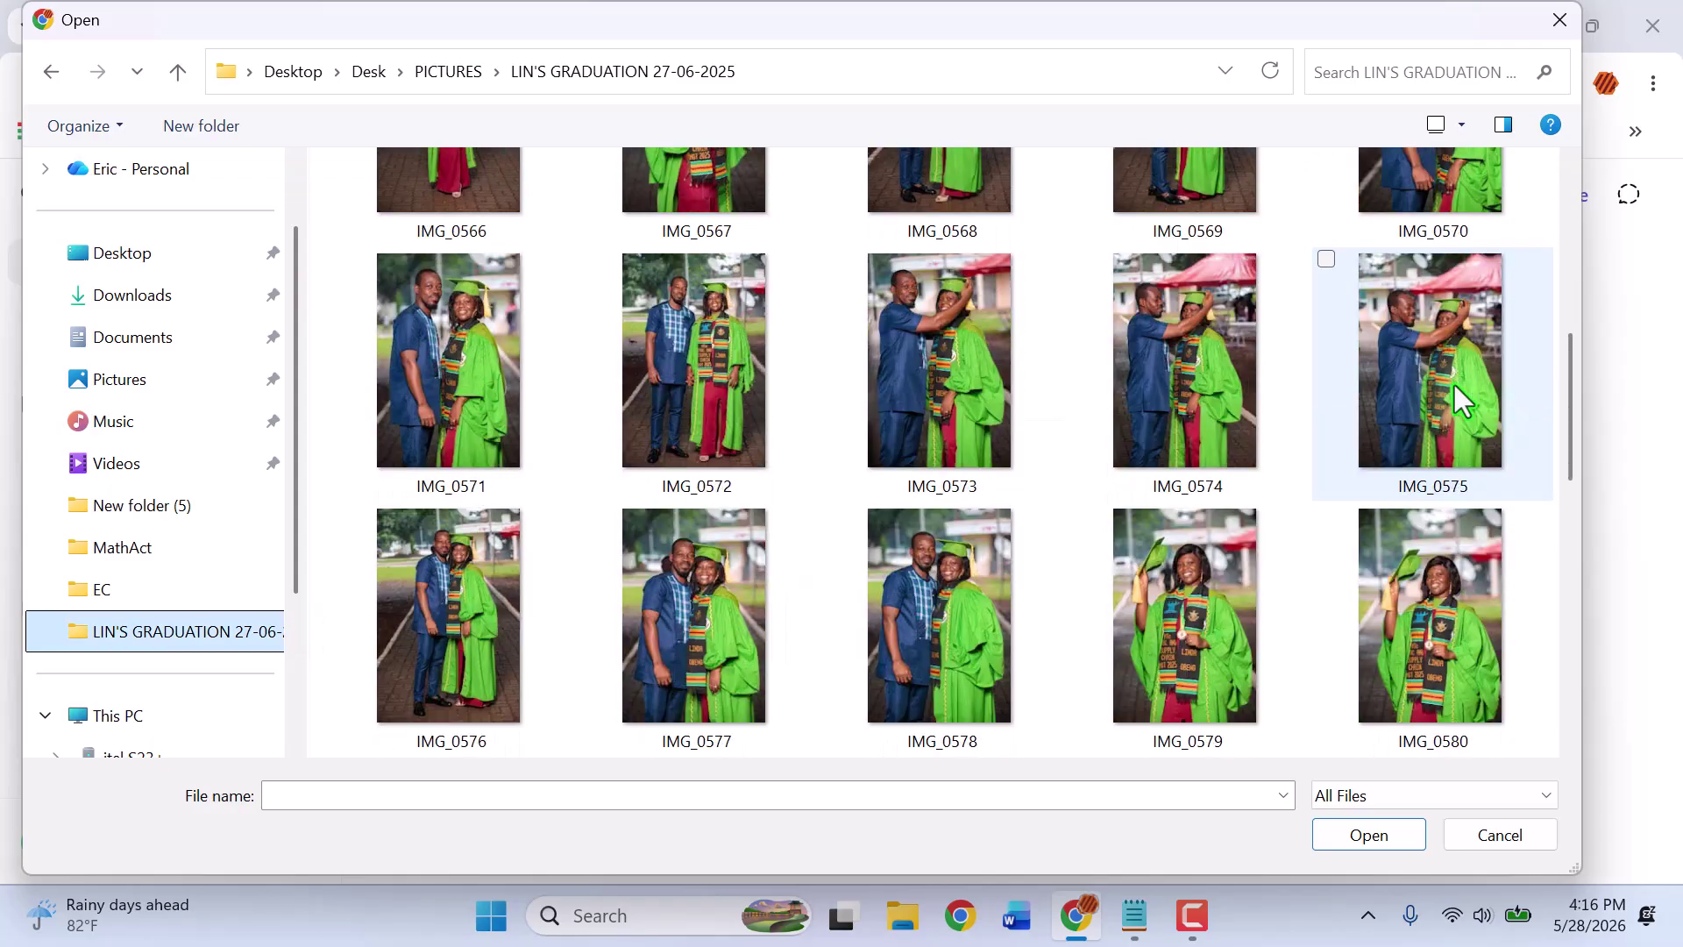
scroll(1457, 394, down, 5)
click(1439, 594)
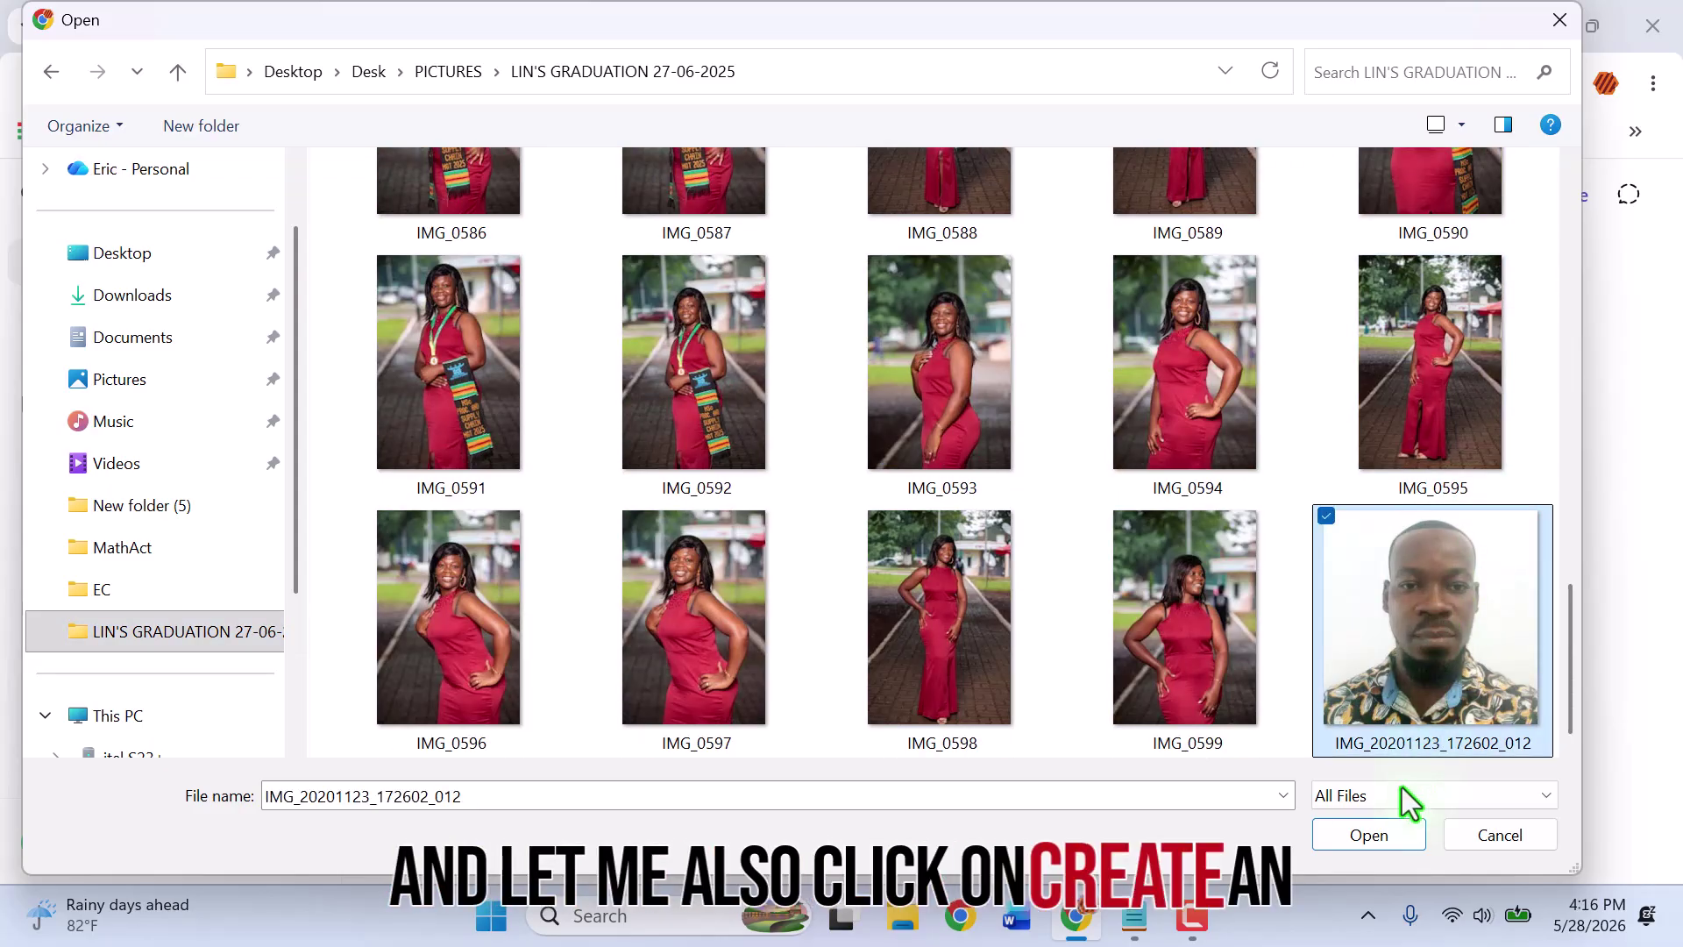
click(1383, 838)
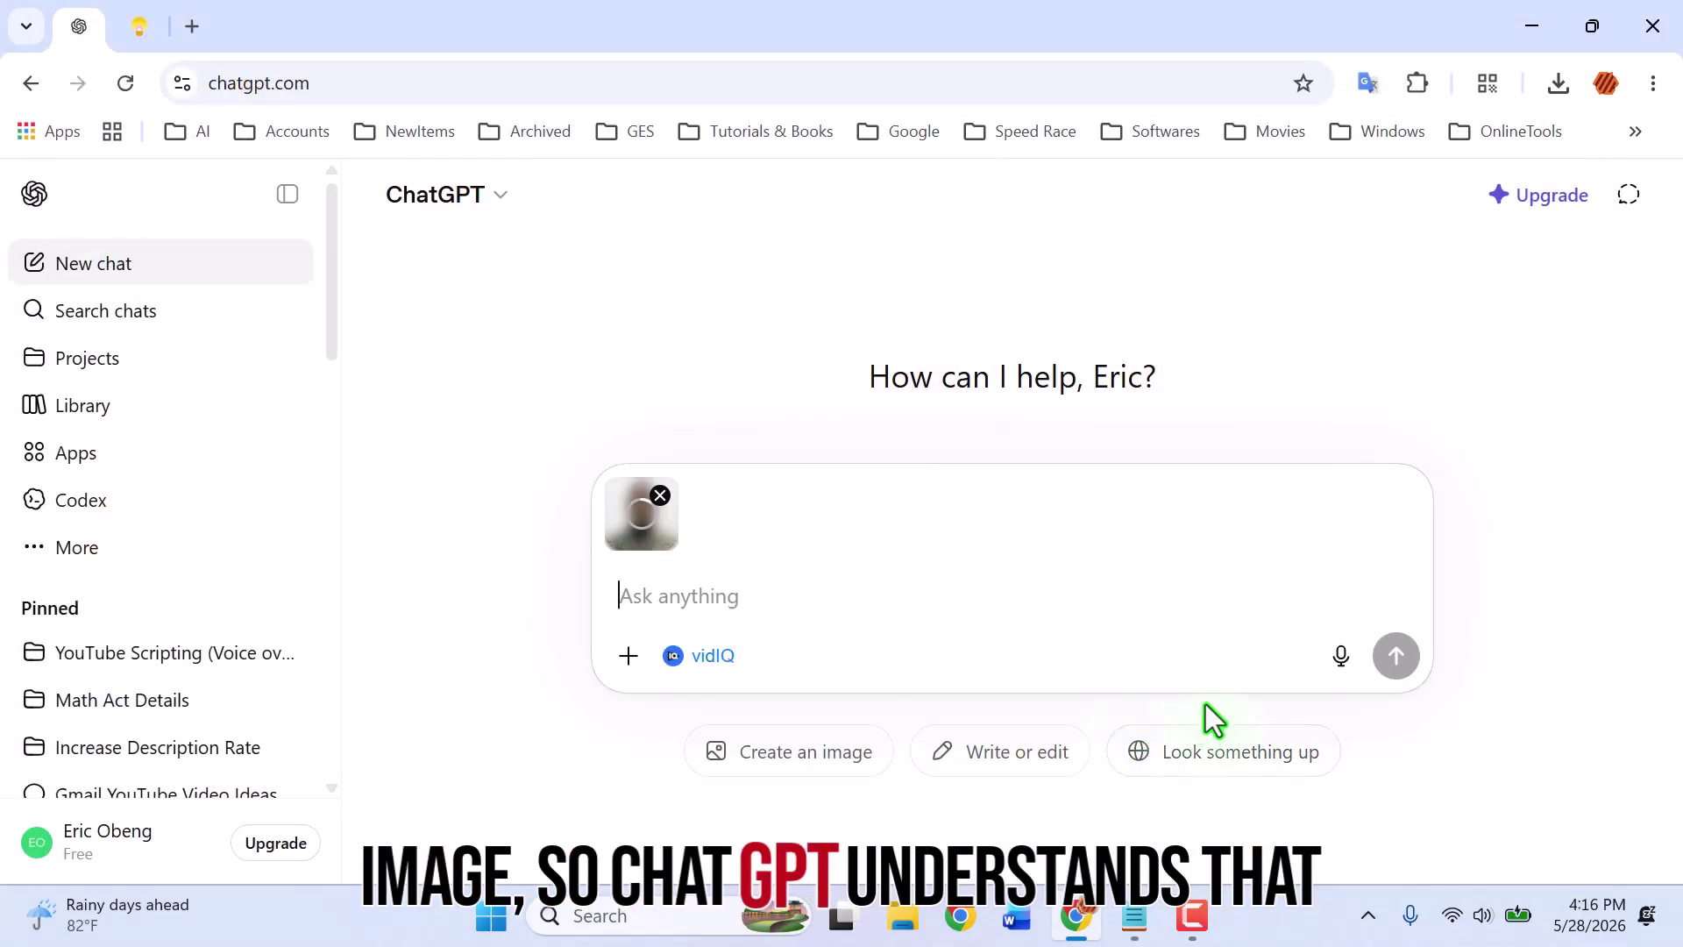
Submit the copied prompt for a ready-to-print passport-size photo sheet that preserves the person's identity, using image creation mode.
click(764, 788)
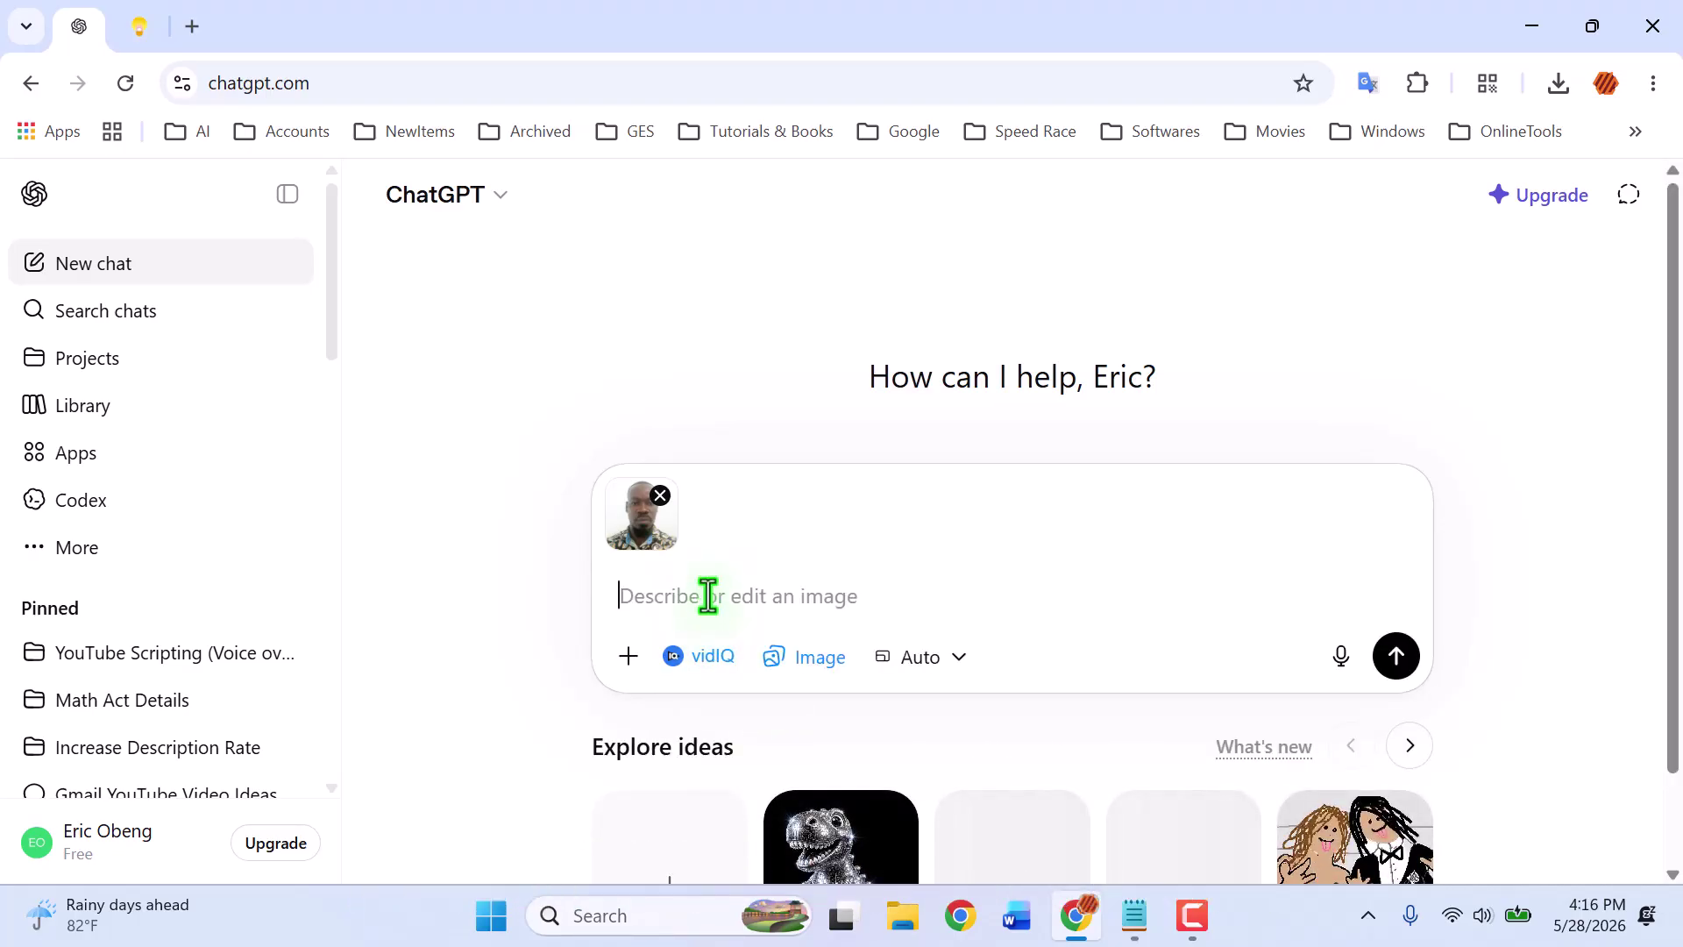
right_click(708, 596)
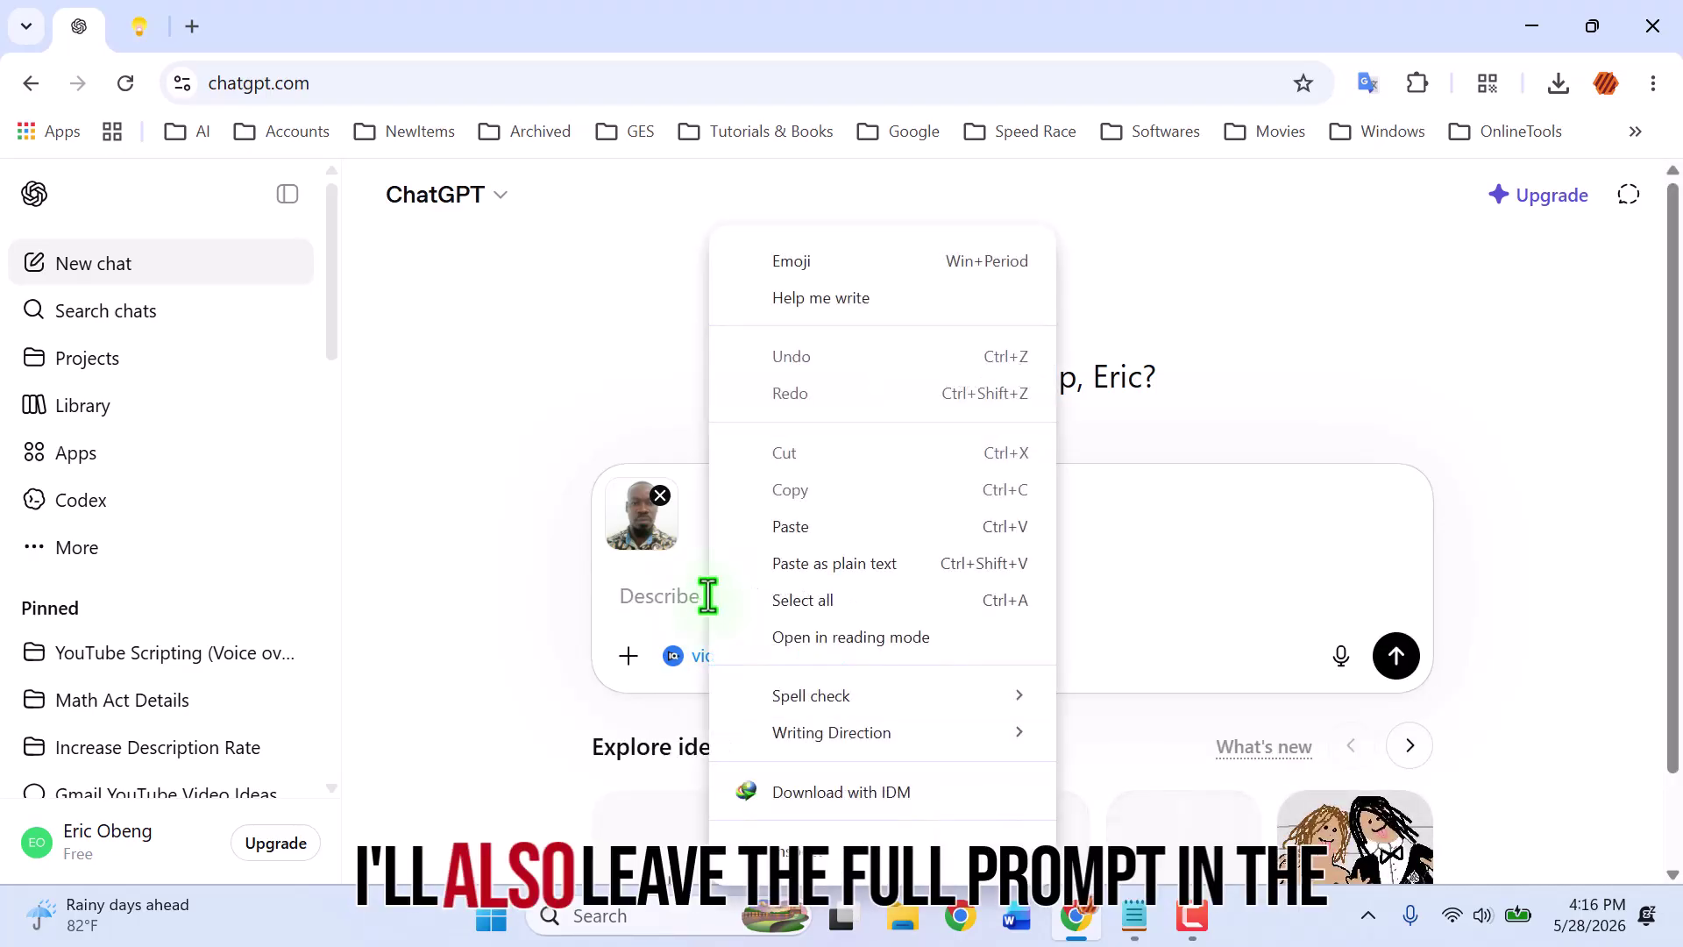
click(812, 526)
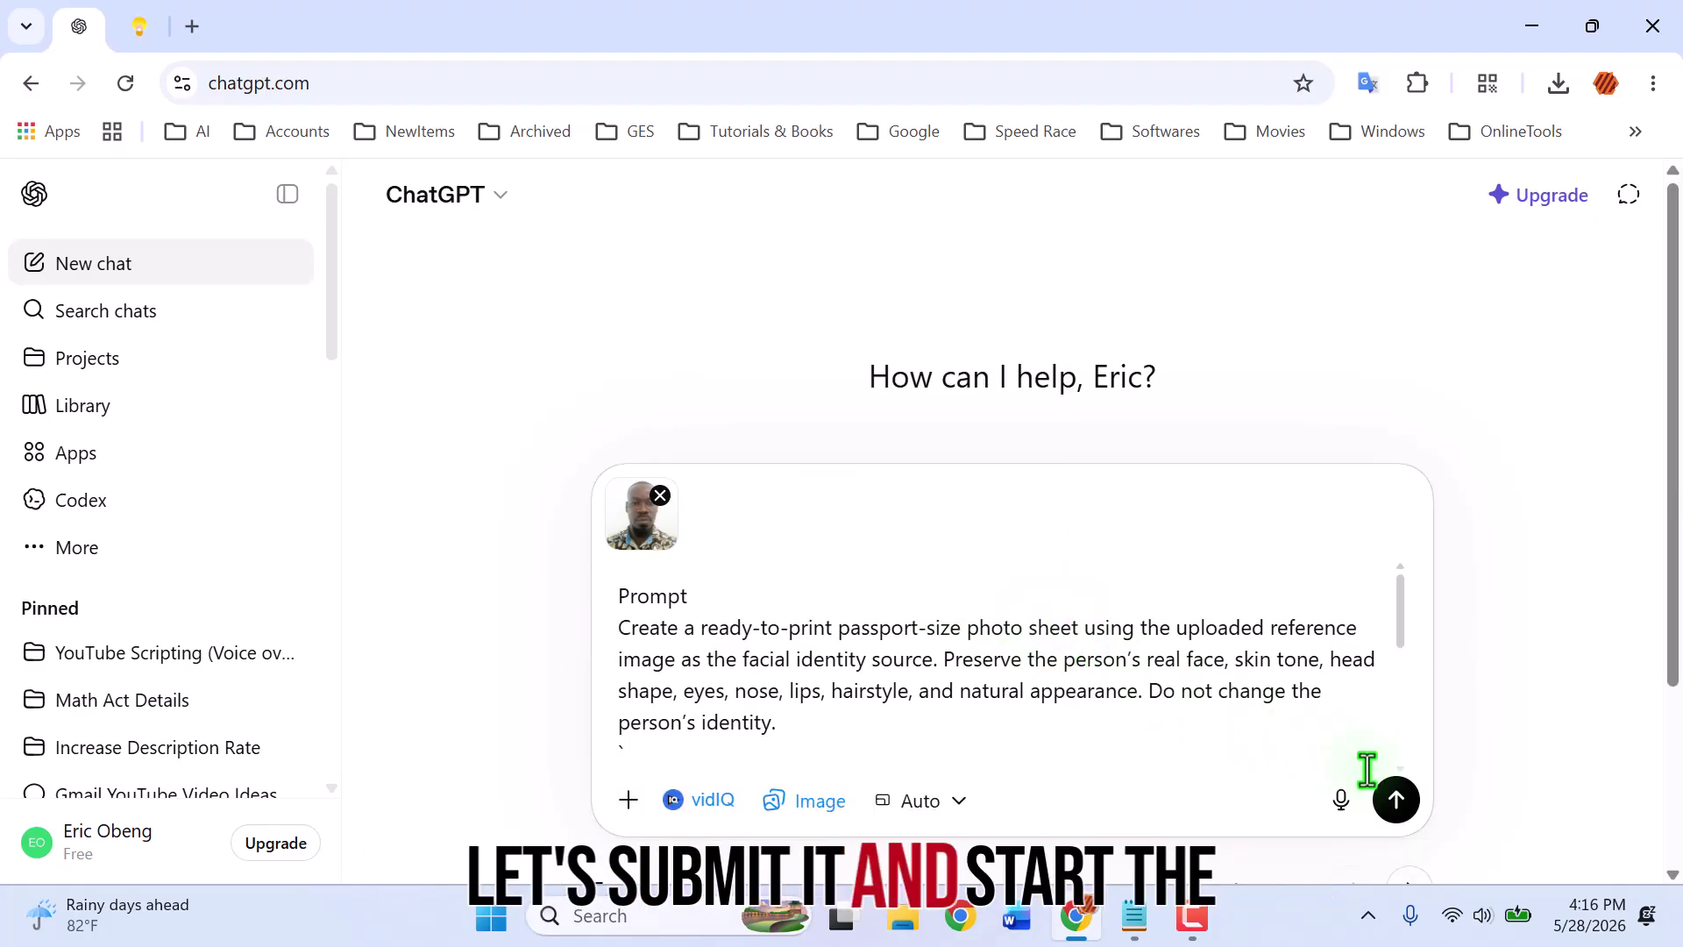
click(1396, 798)
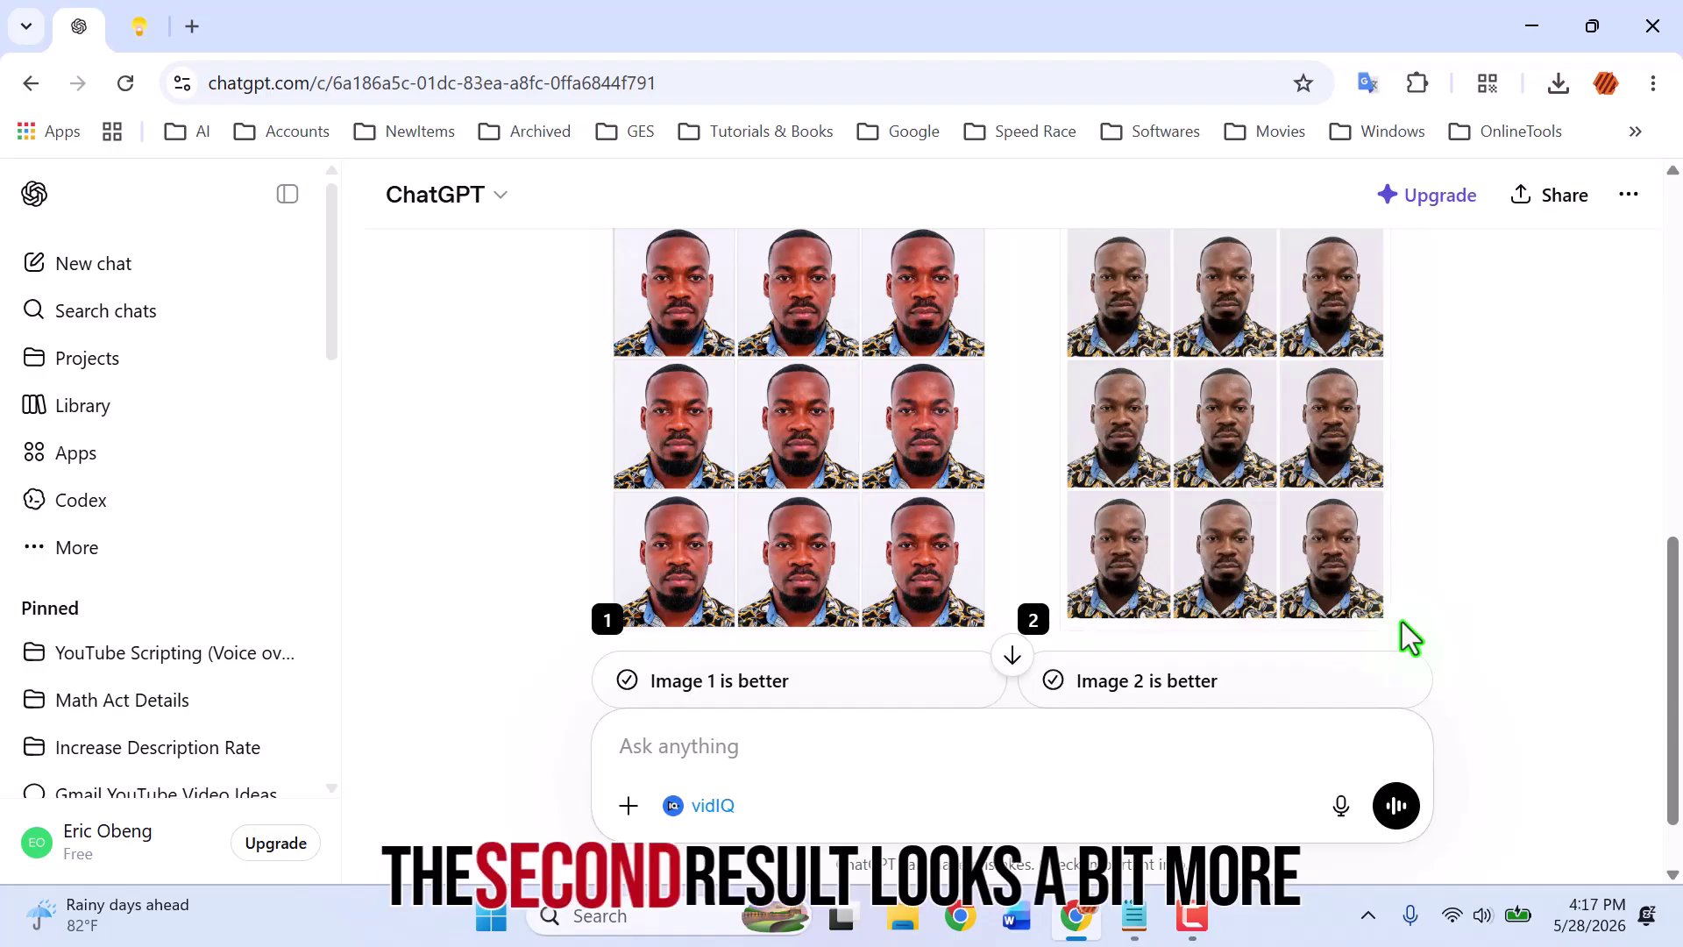
Compare the two generated passport sheets and choose Image 1 as the better result.
scroll(1441, 585, down, 1)
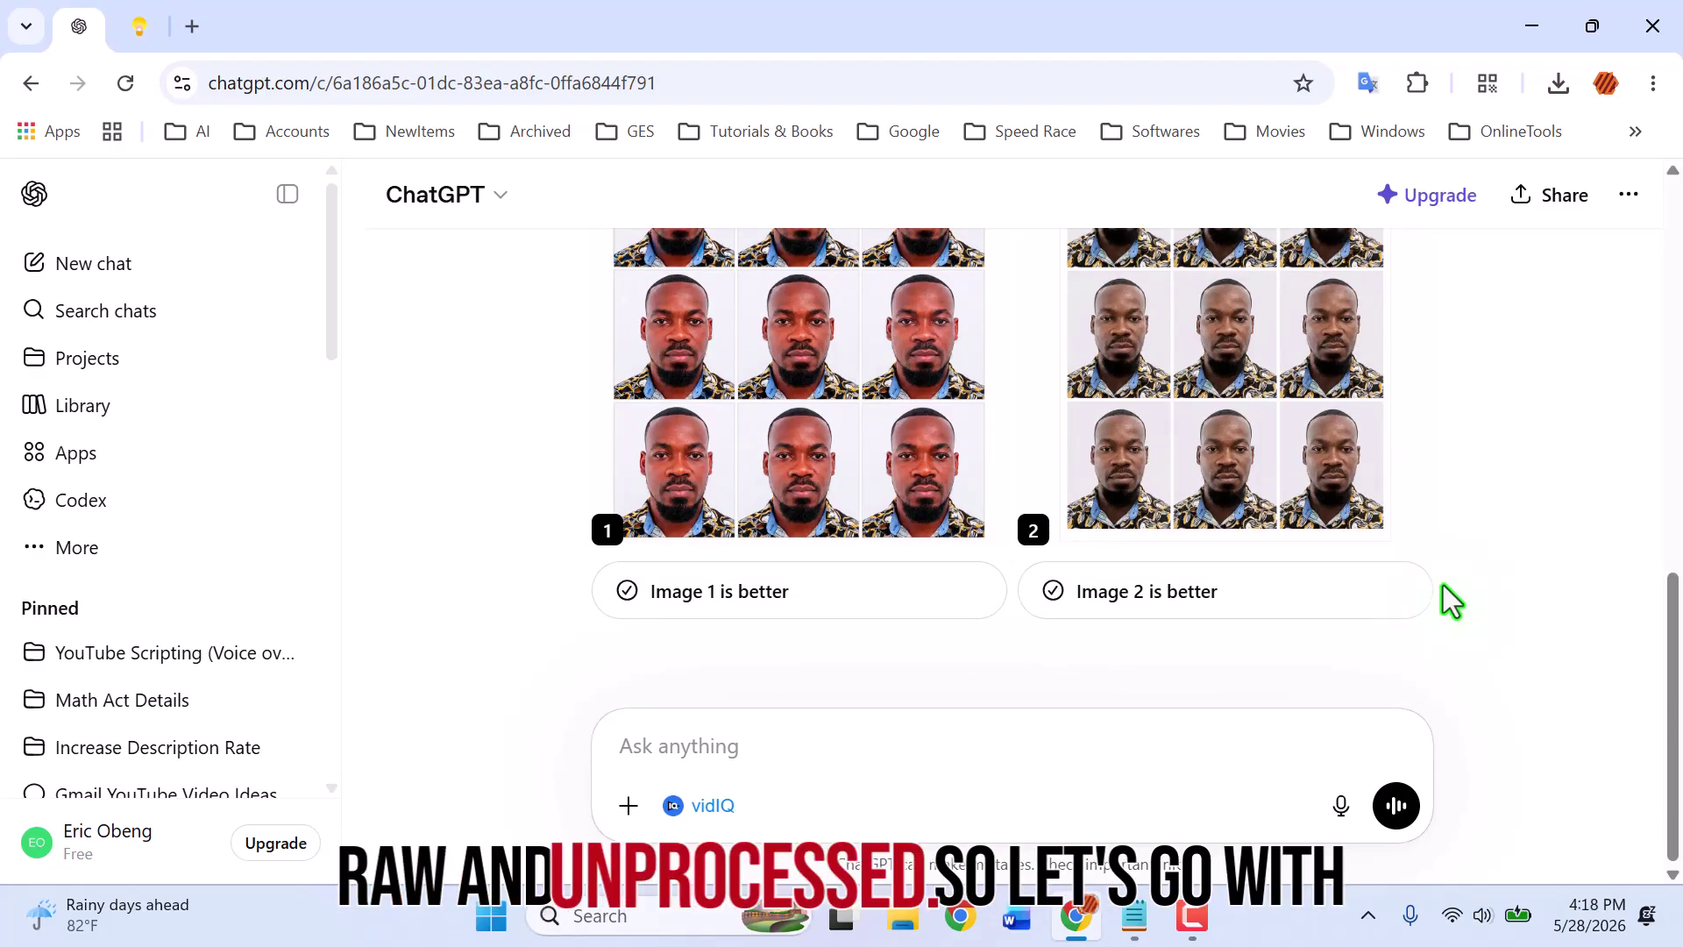
scroll(1442, 585, up, 1)
scroll(1402, 605, down, 1)
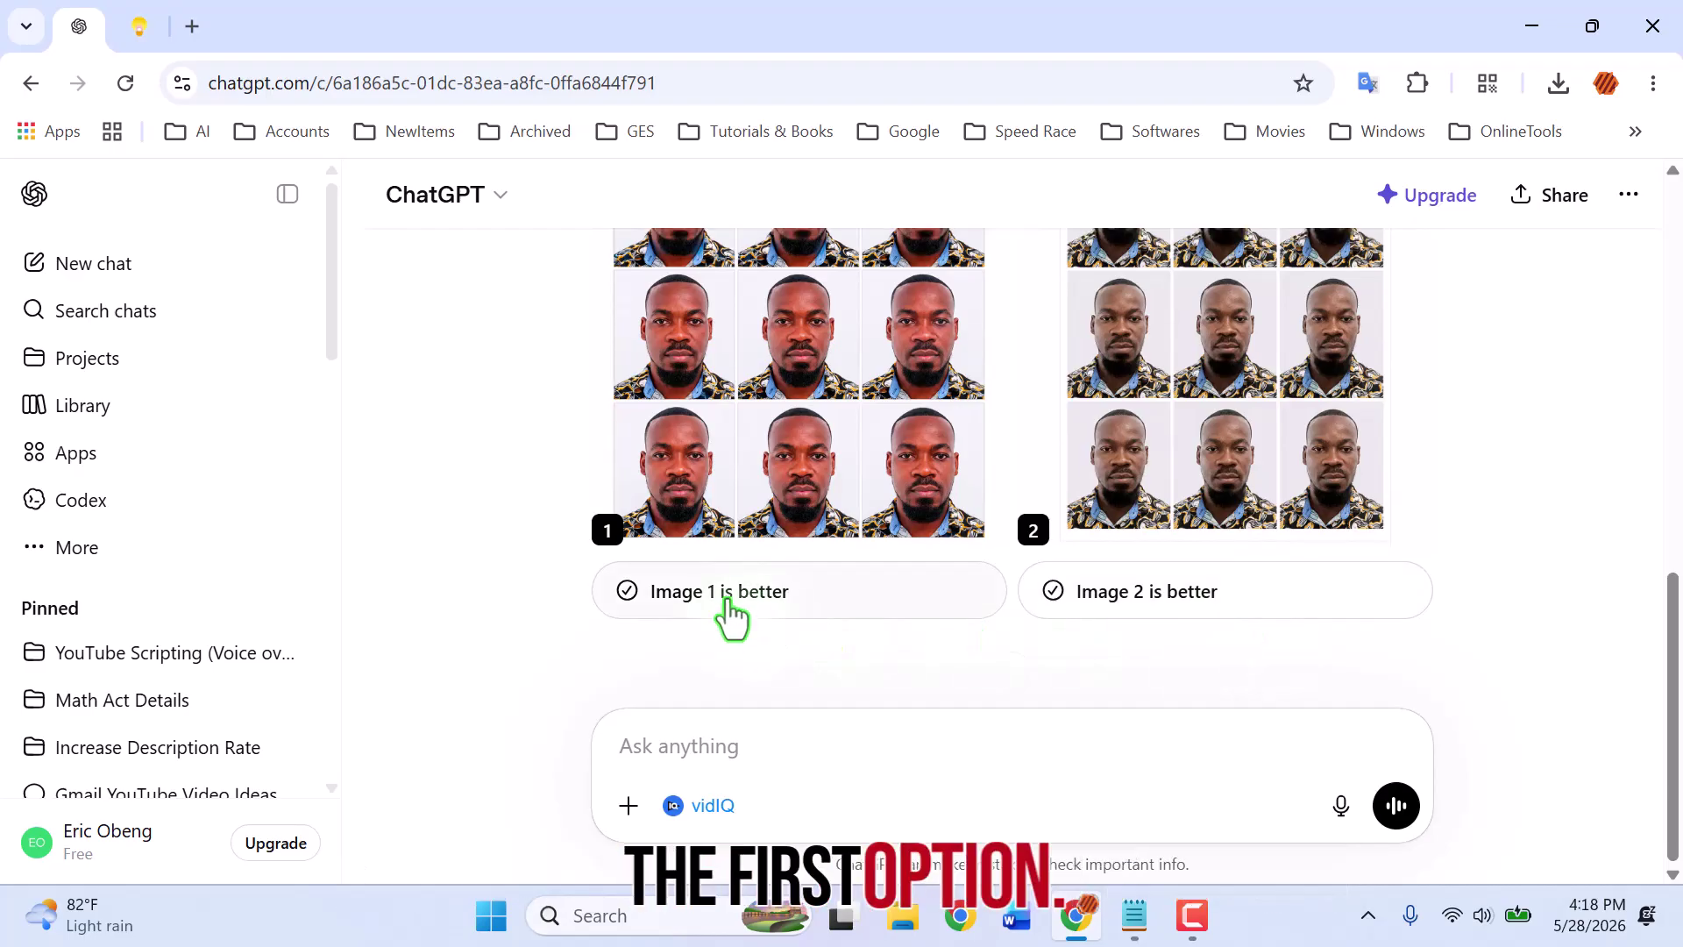
click(727, 597)
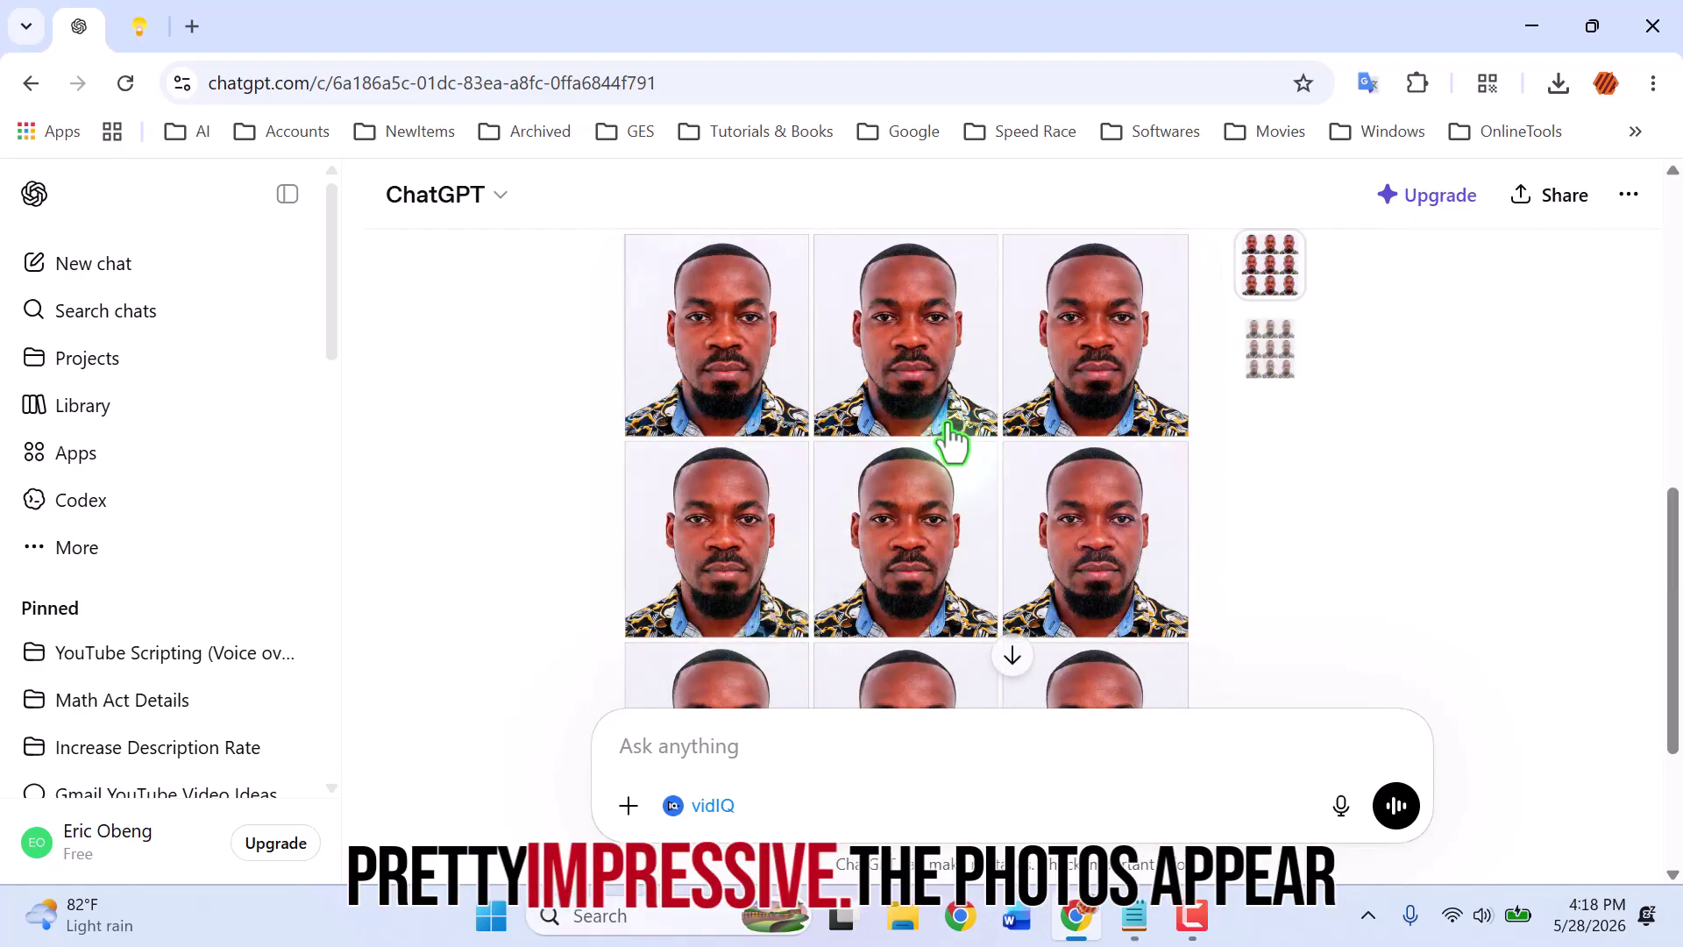
Look over the chosen passport sheet and share only this image rather than the whole series.
scroll(1260, 459, up, 1)
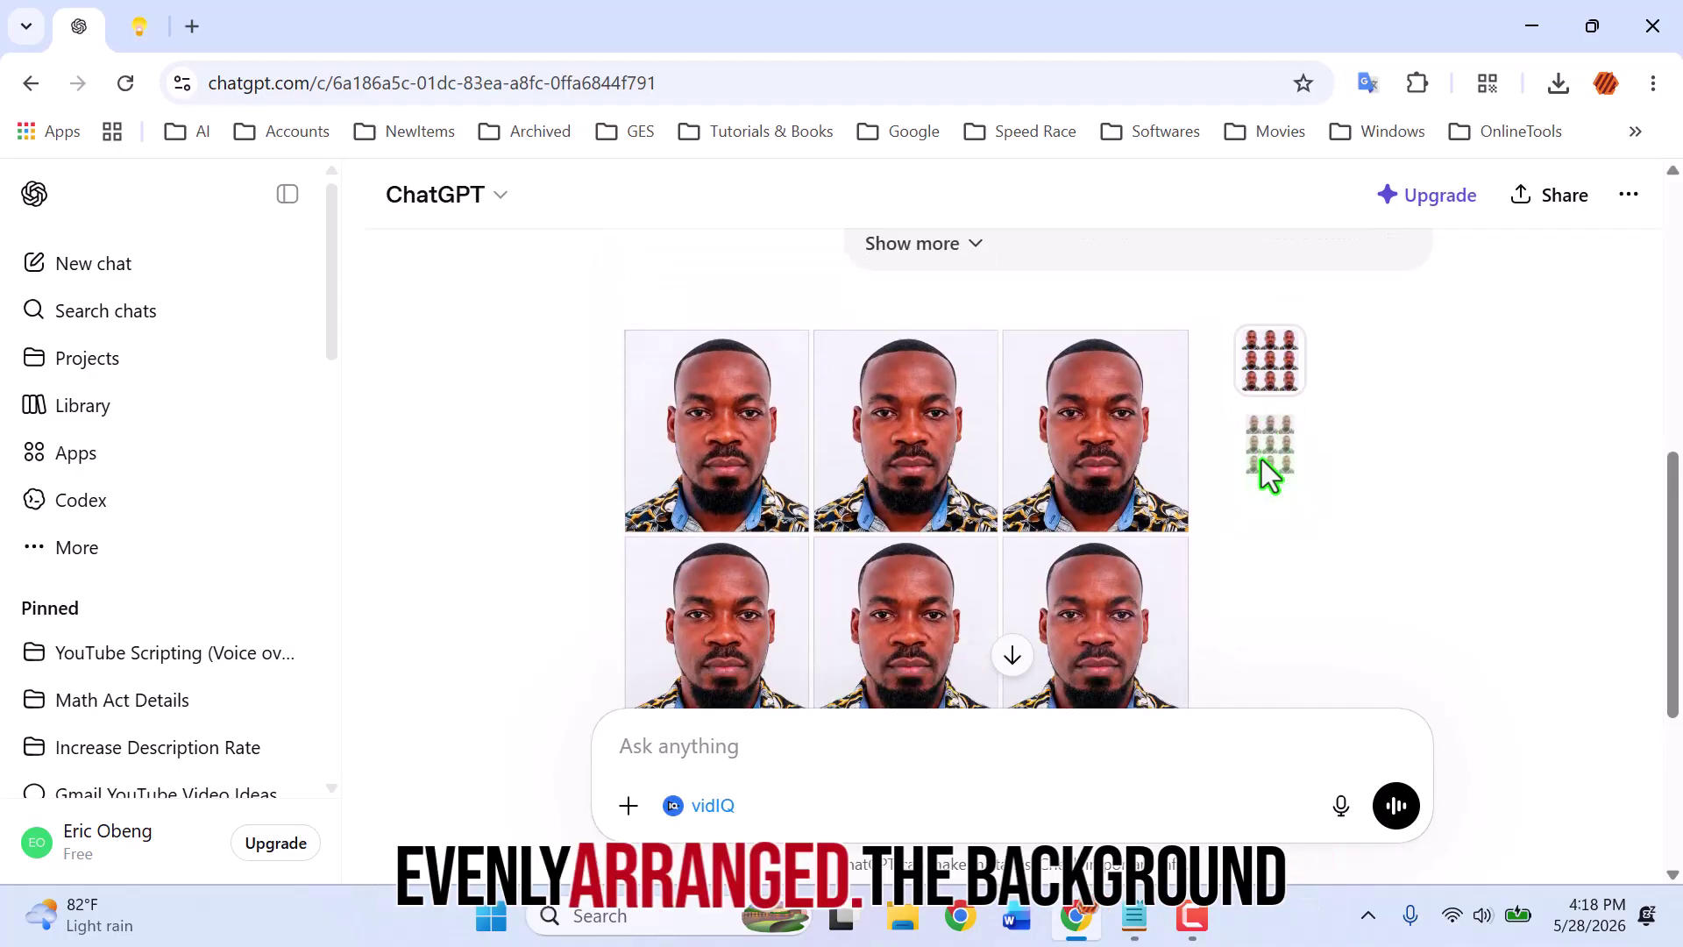
scroll(1260, 459, down, 1)
scroll(1260, 459, down, 3)
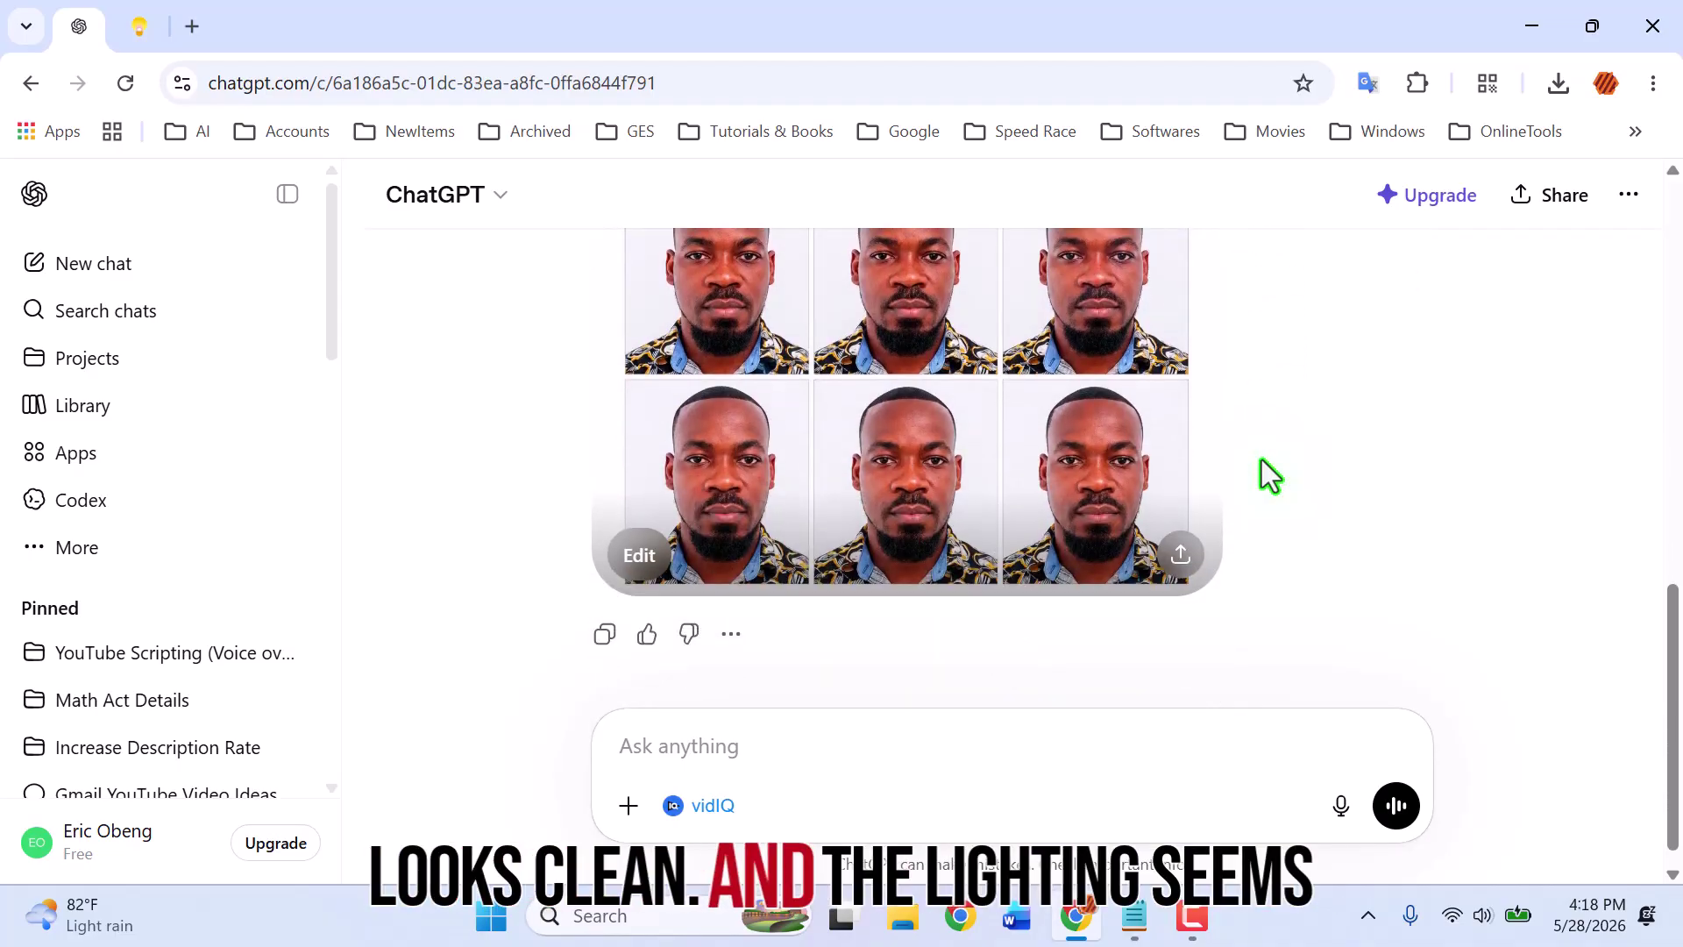
scroll(1261, 459, up, 2)
scroll(1261, 459, down, 2)
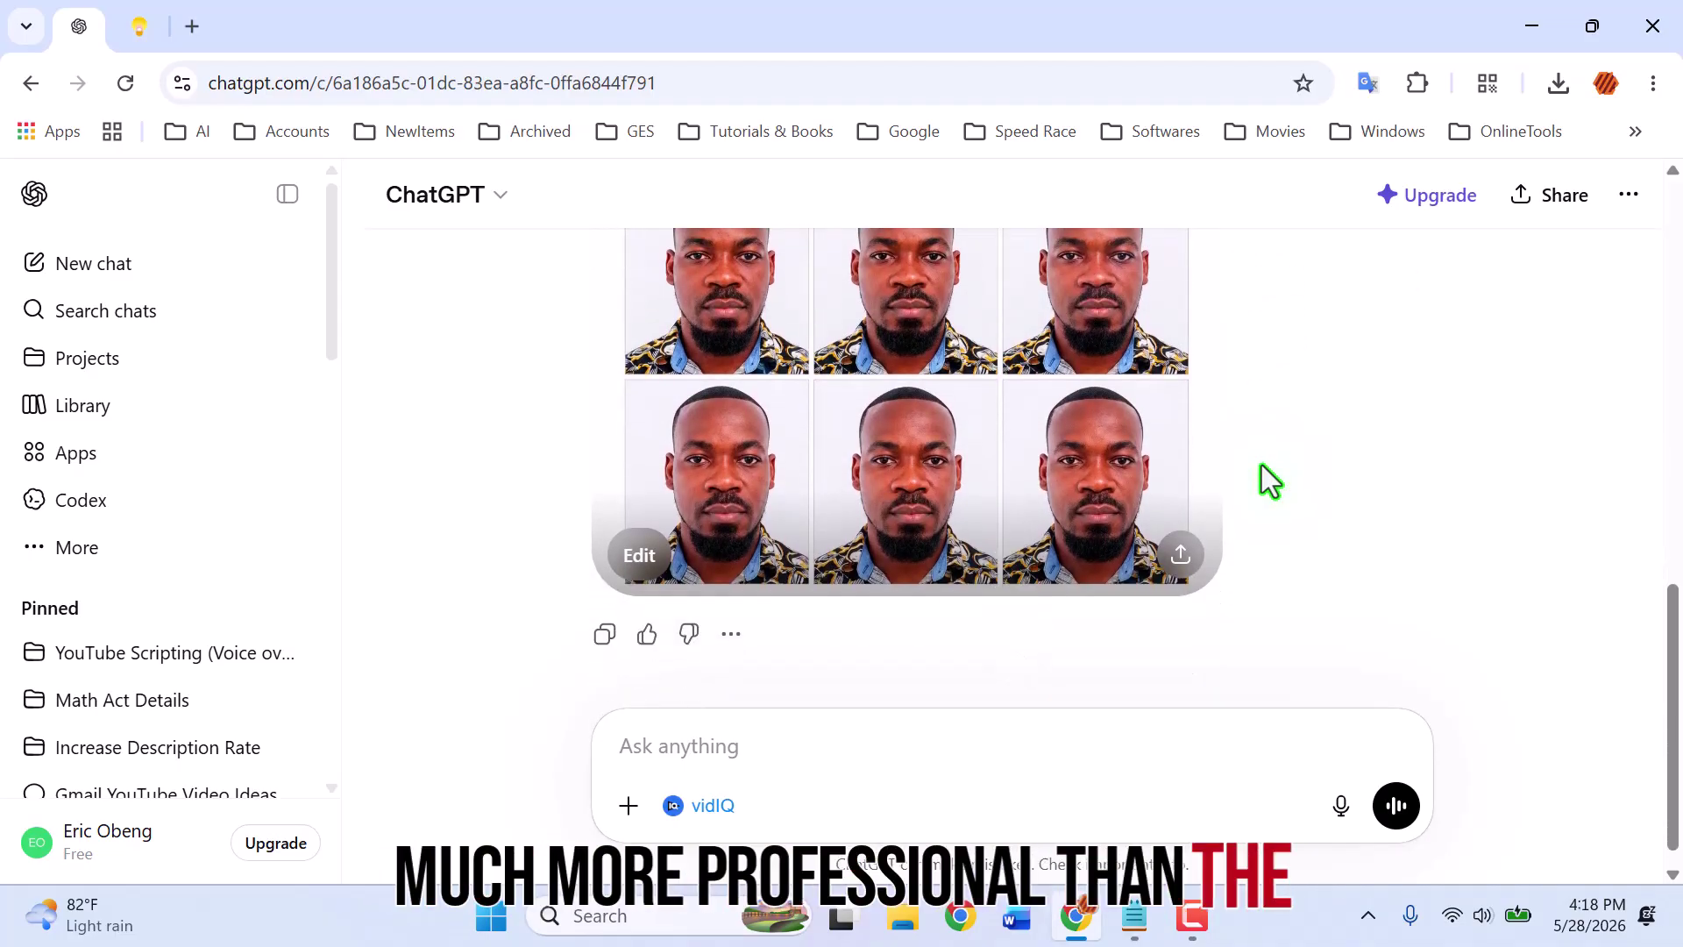
scroll(1261, 467, up, 2)
scroll(1261, 466, down, 3)
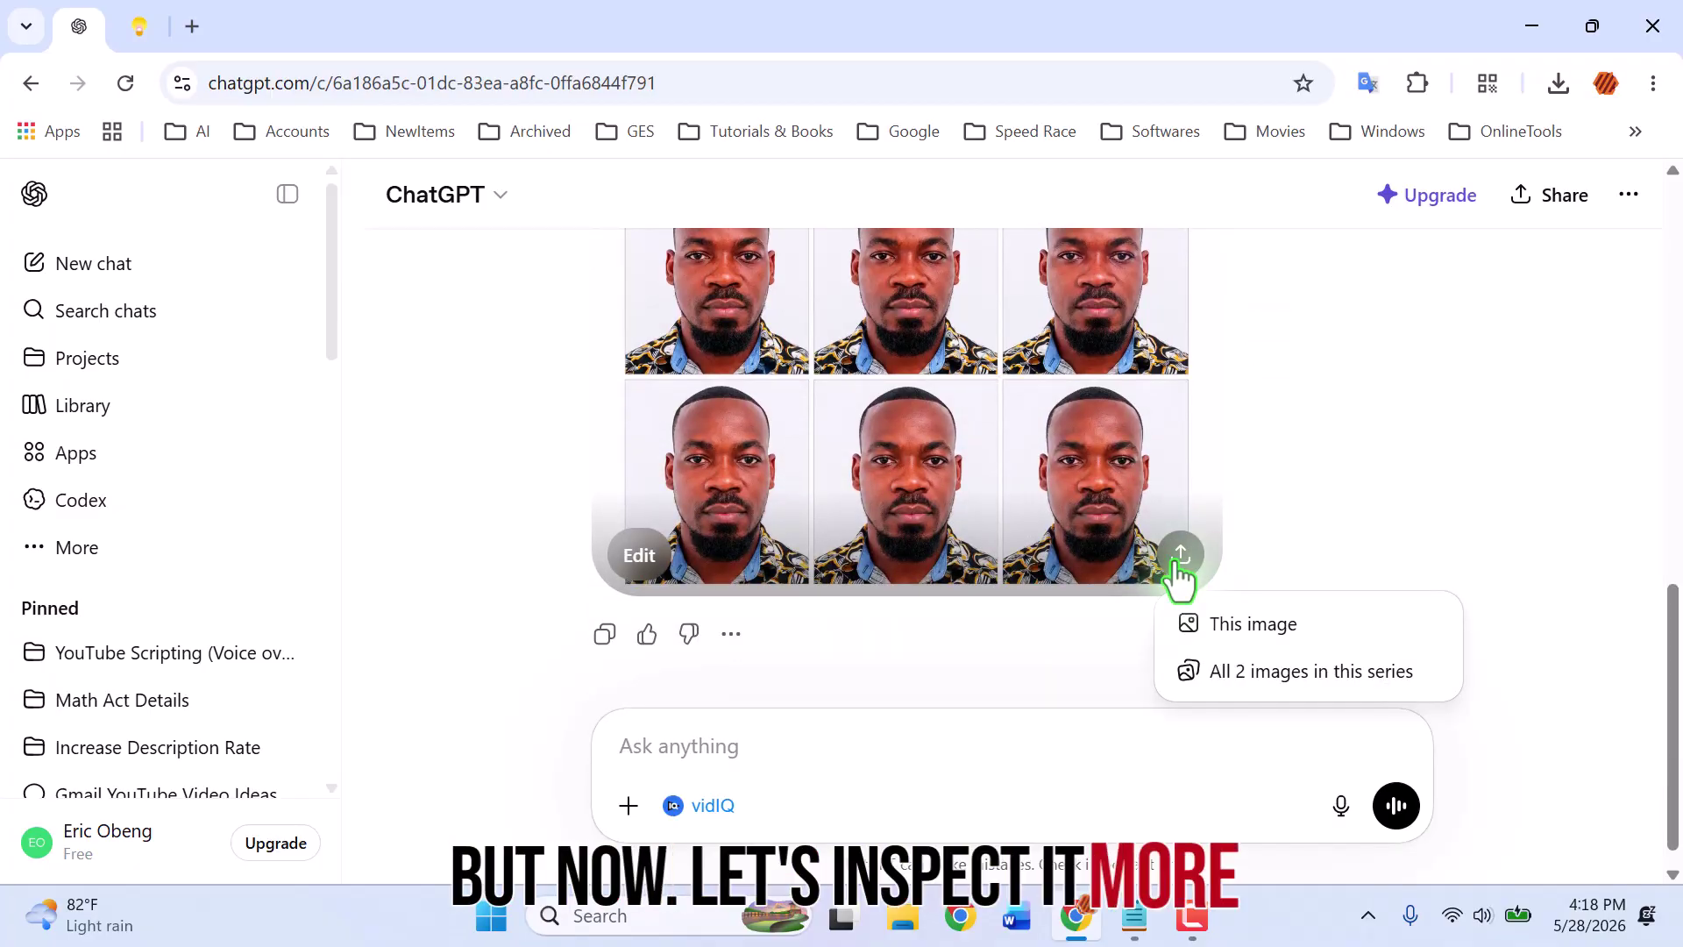
click(1244, 624)
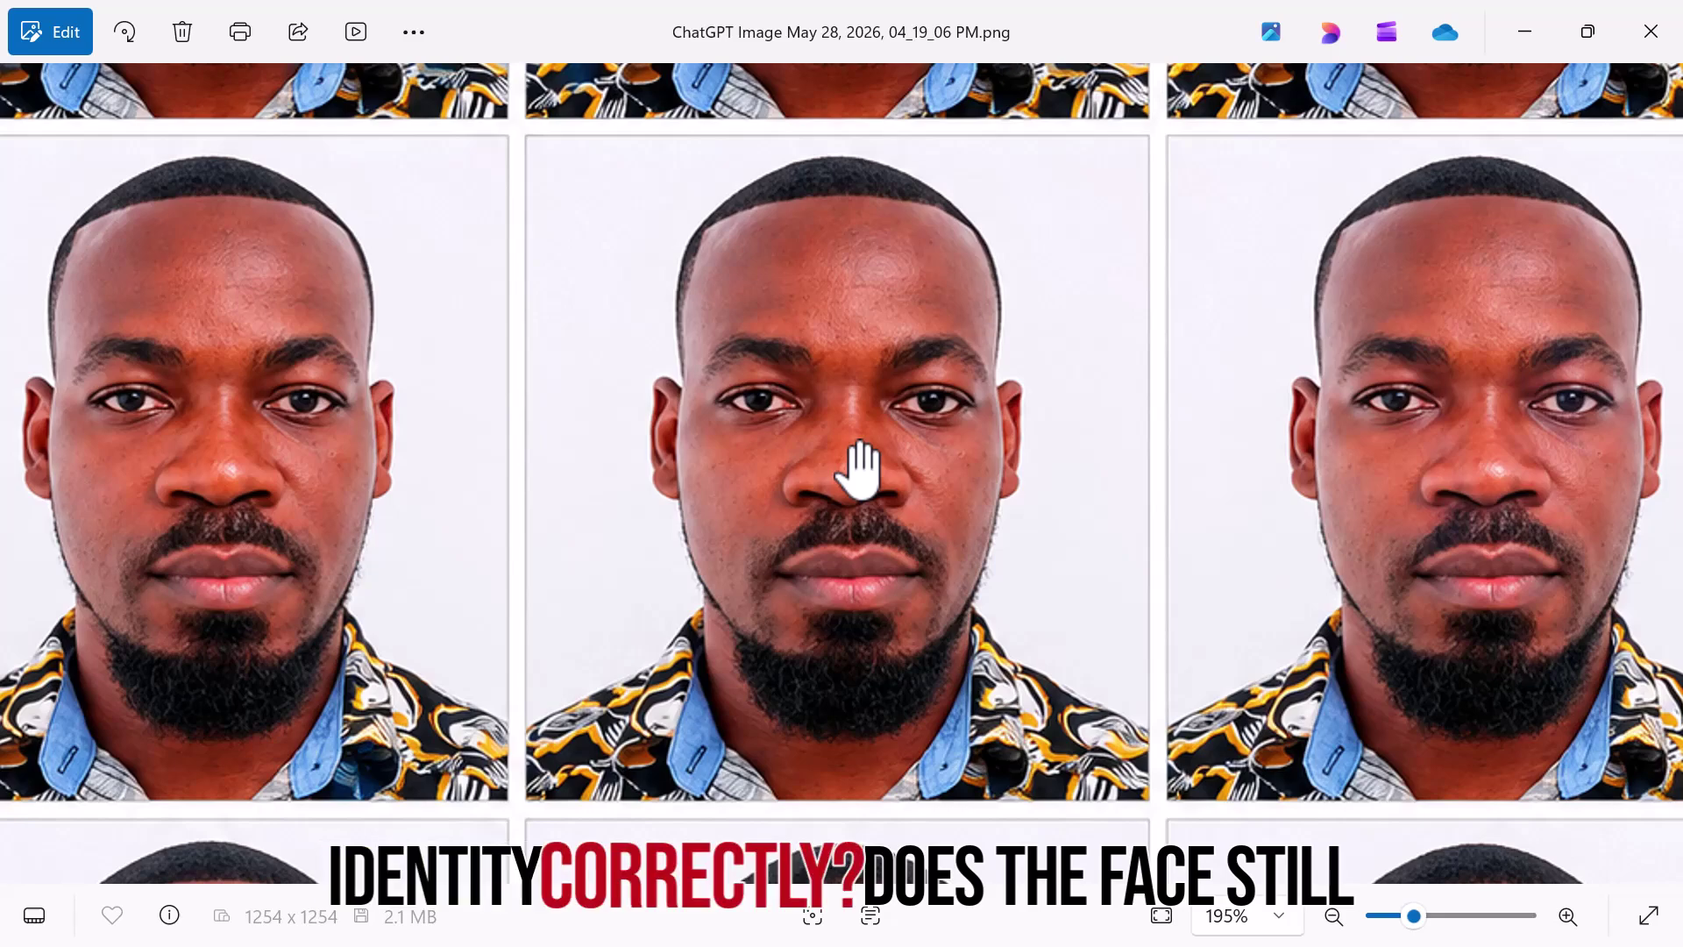
In the Photos viewer, inspect the generated sheet at several magnifications for facial identity, natural look and even photo arrangement.
scroll(859, 469, down, 1)
scroll(858, 468, down, 5)
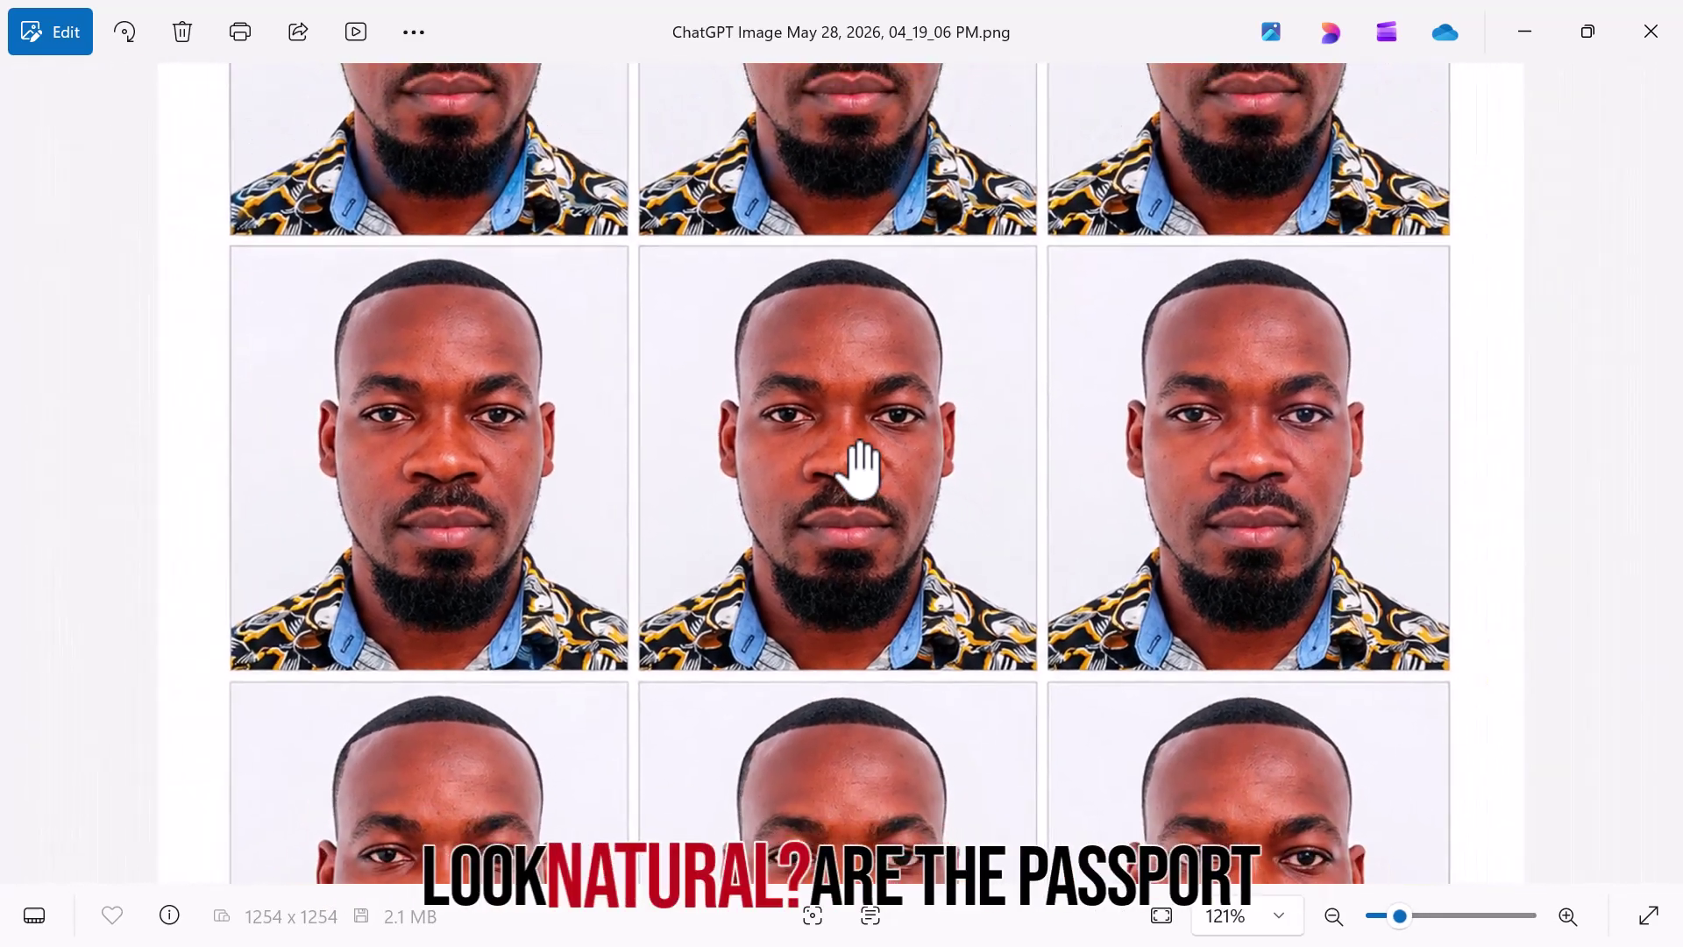
scroll(859, 469, down, 3)
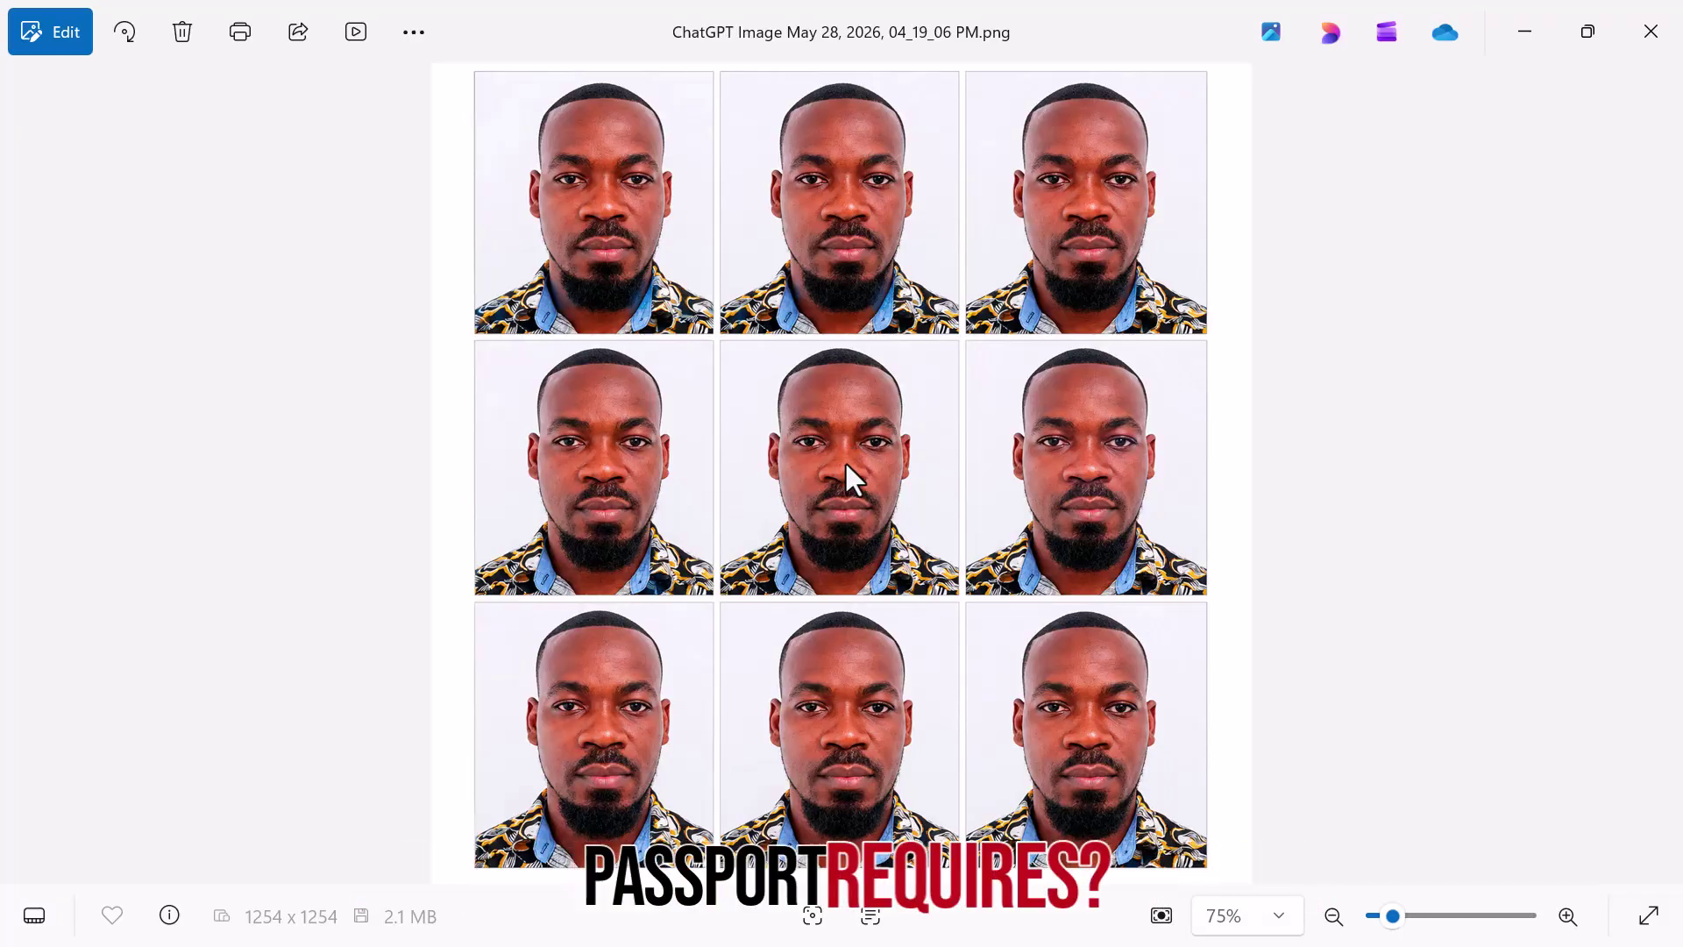
scroll(854, 480, up, 5)
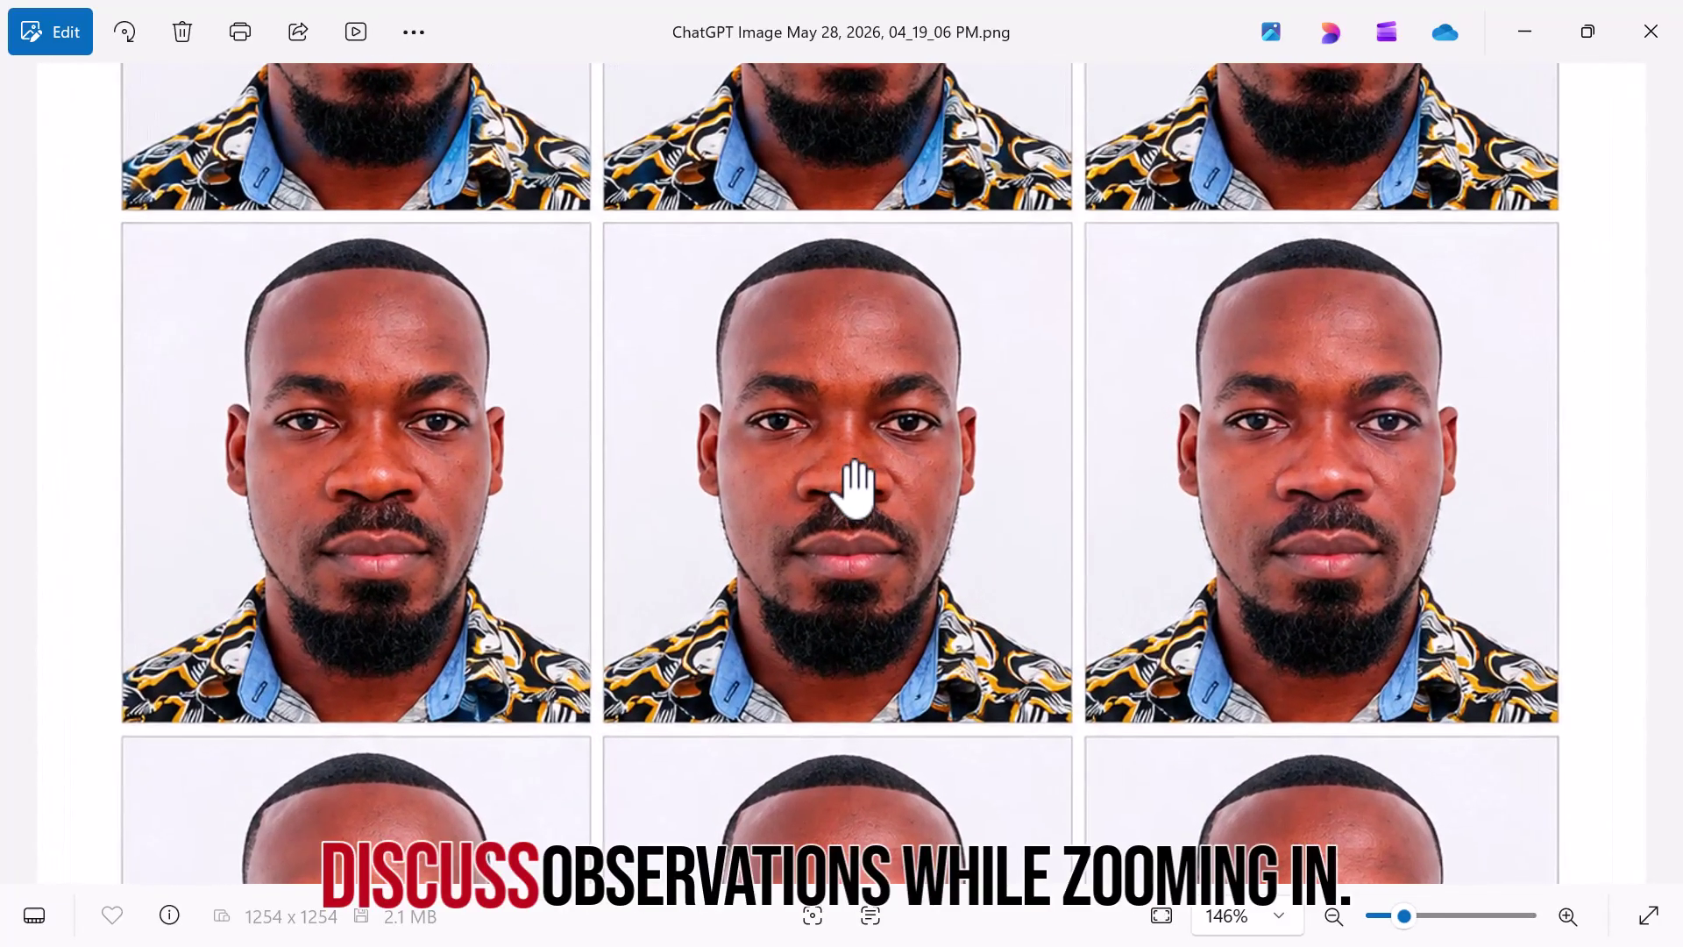
scroll(854, 482, up, 3)
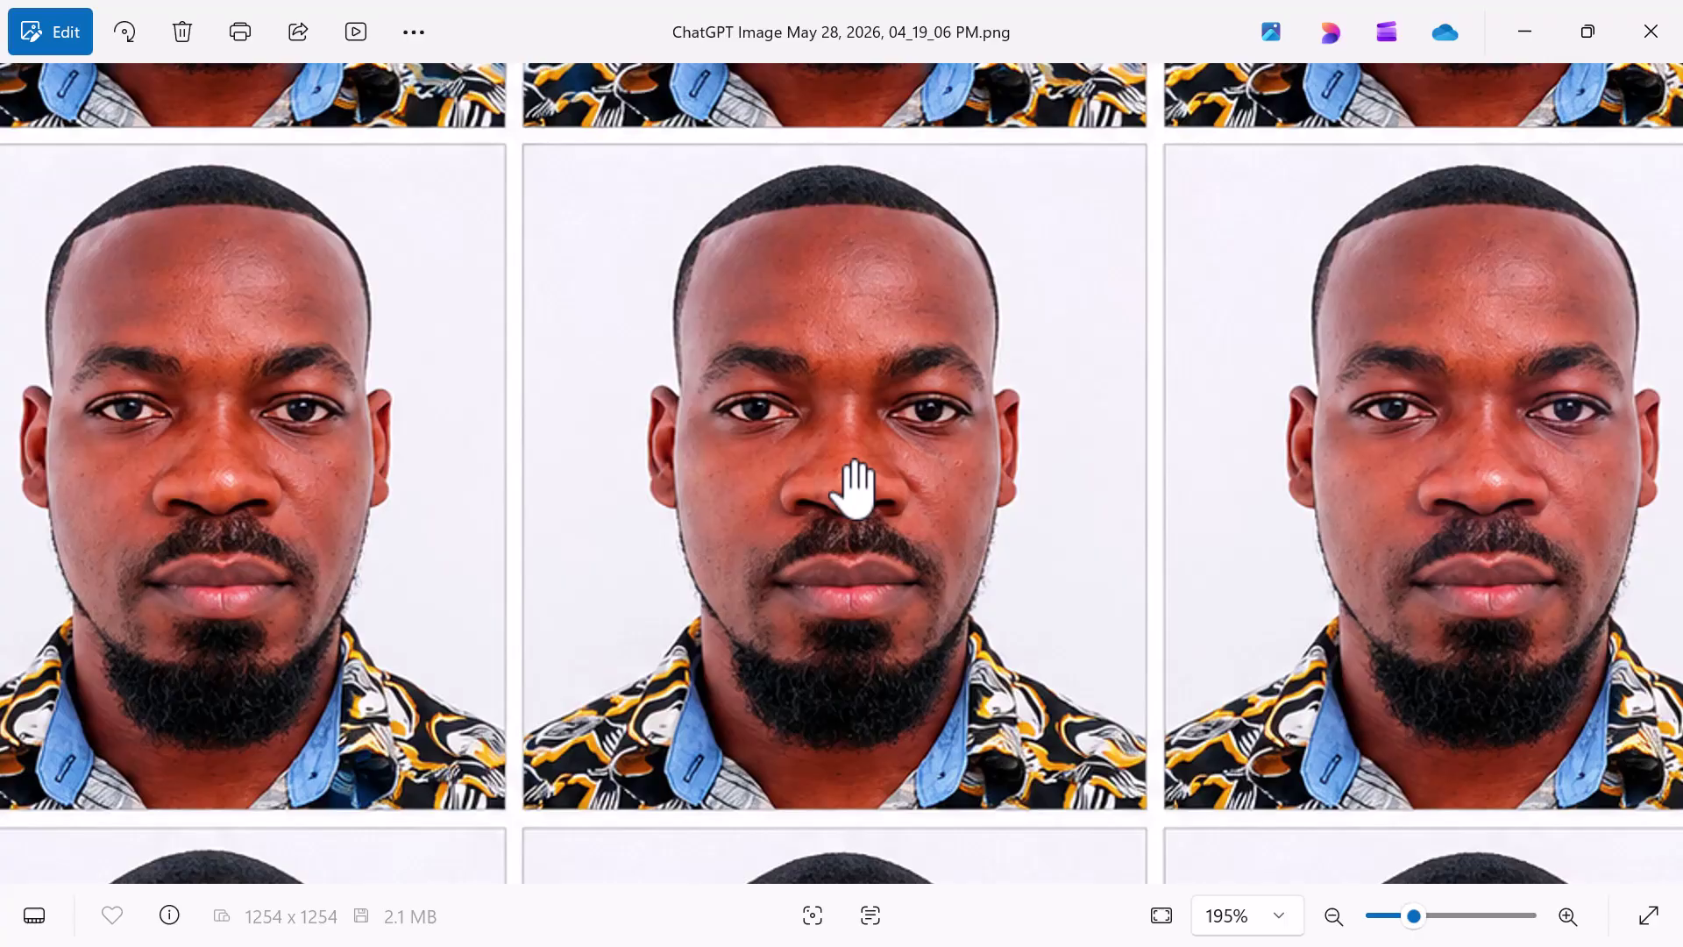
scroll(855, 488, up, 4)
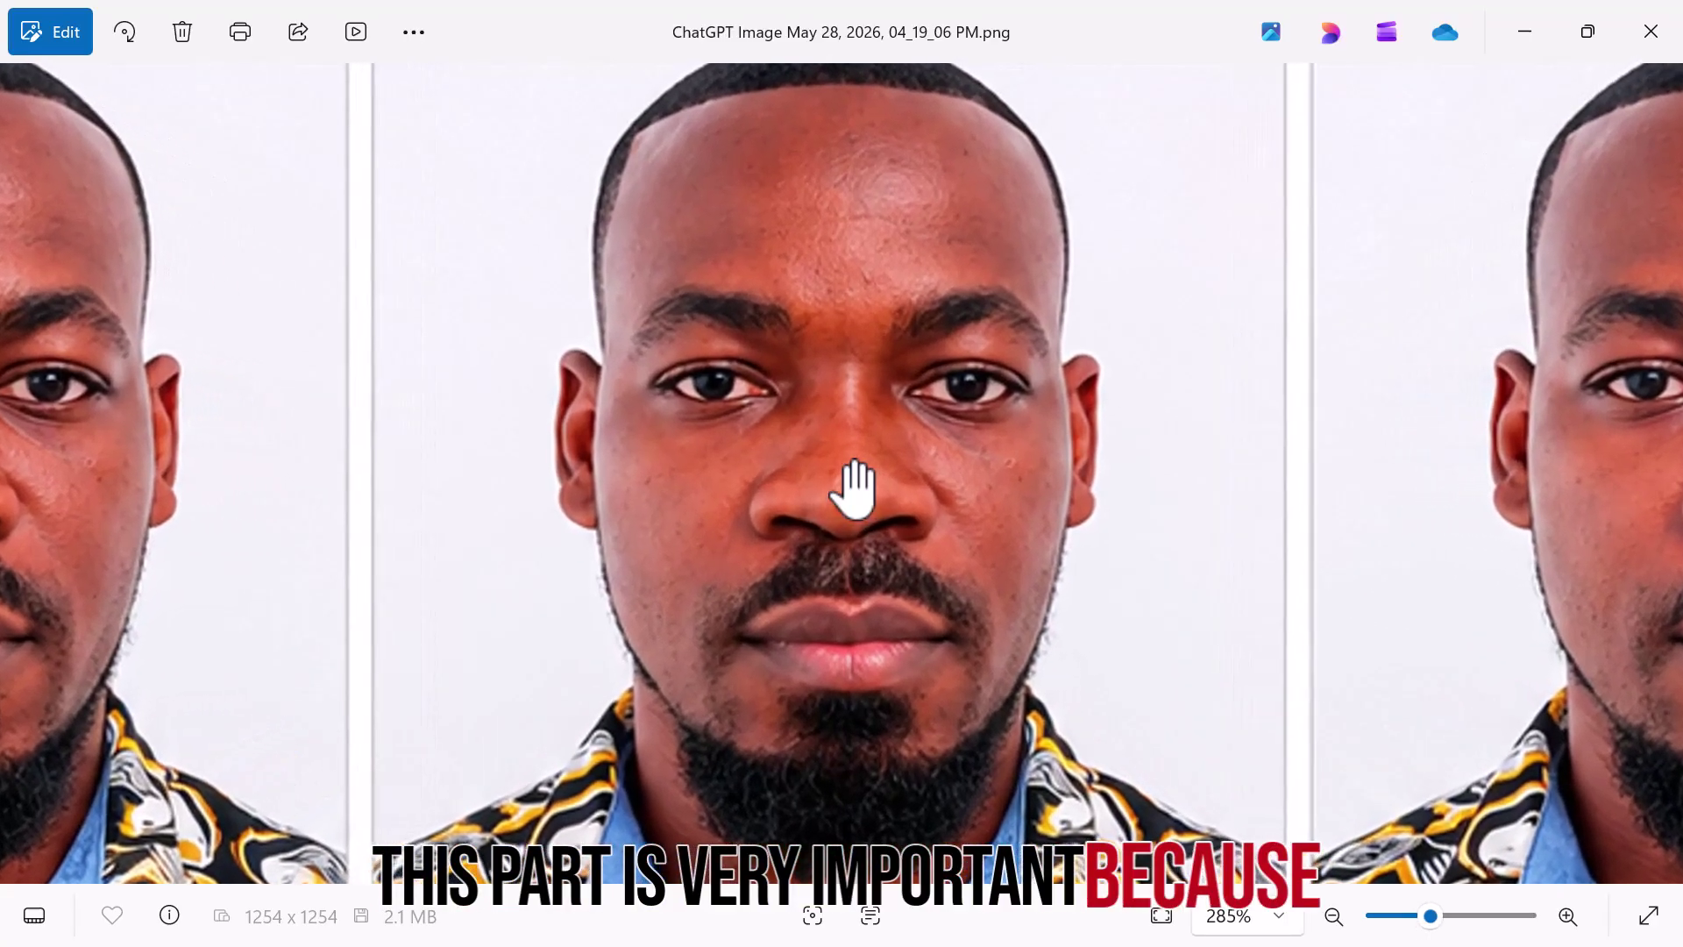
scroll(854, 487, down, 4)
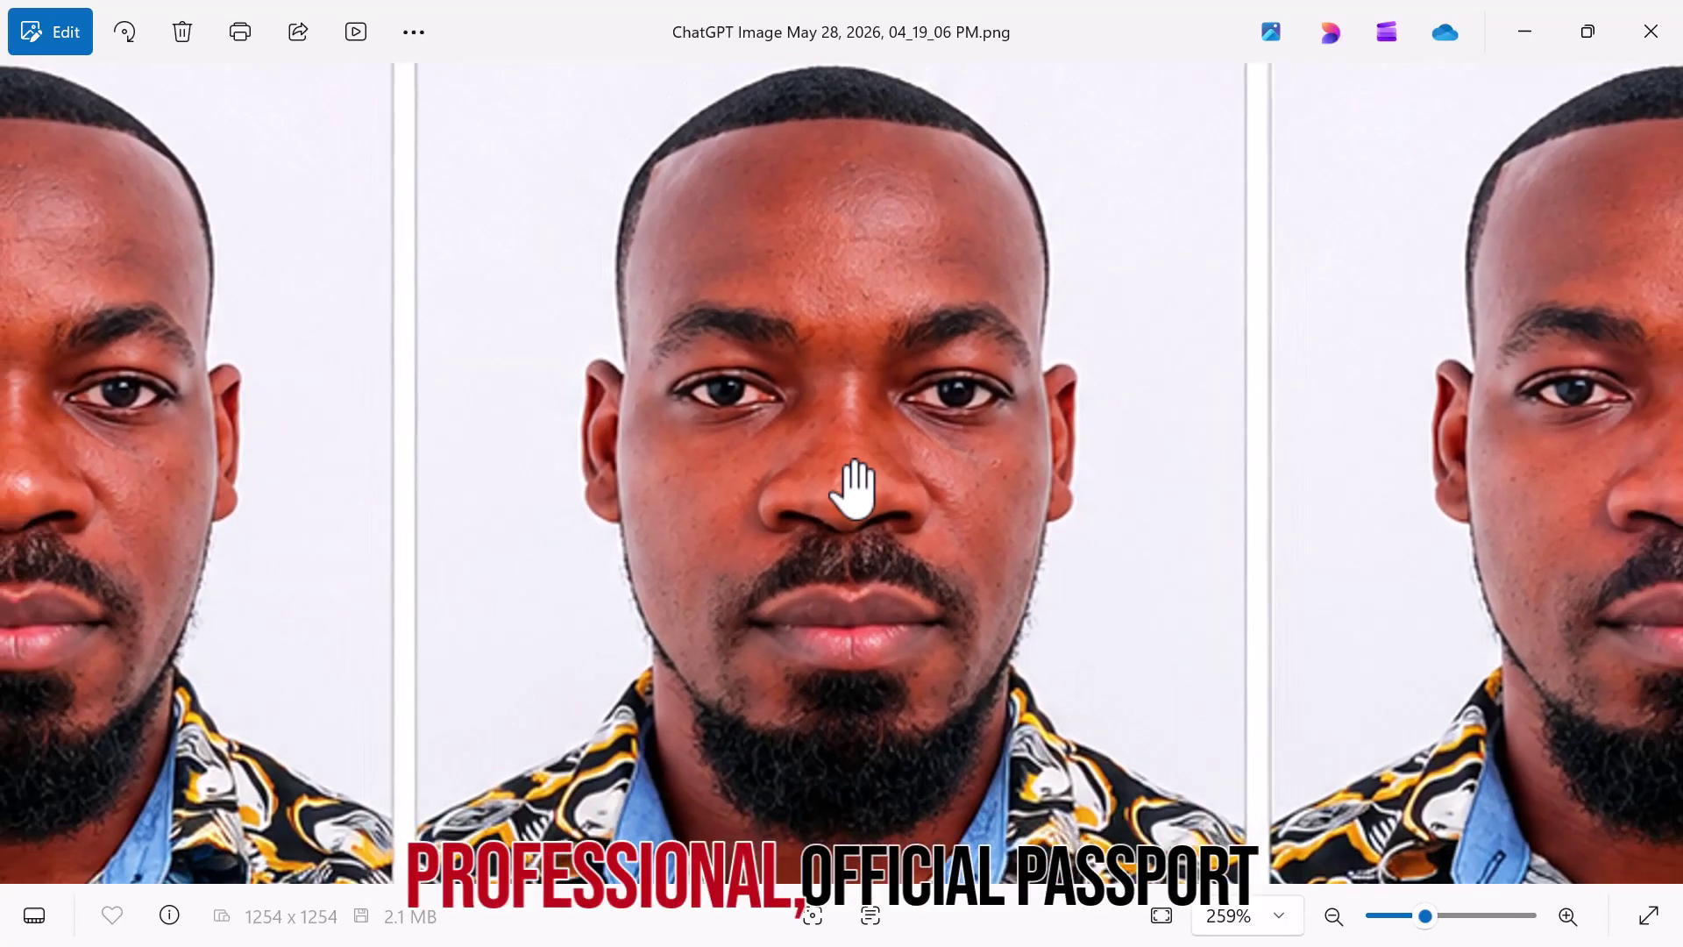
scroll(854, 487, down, 3)
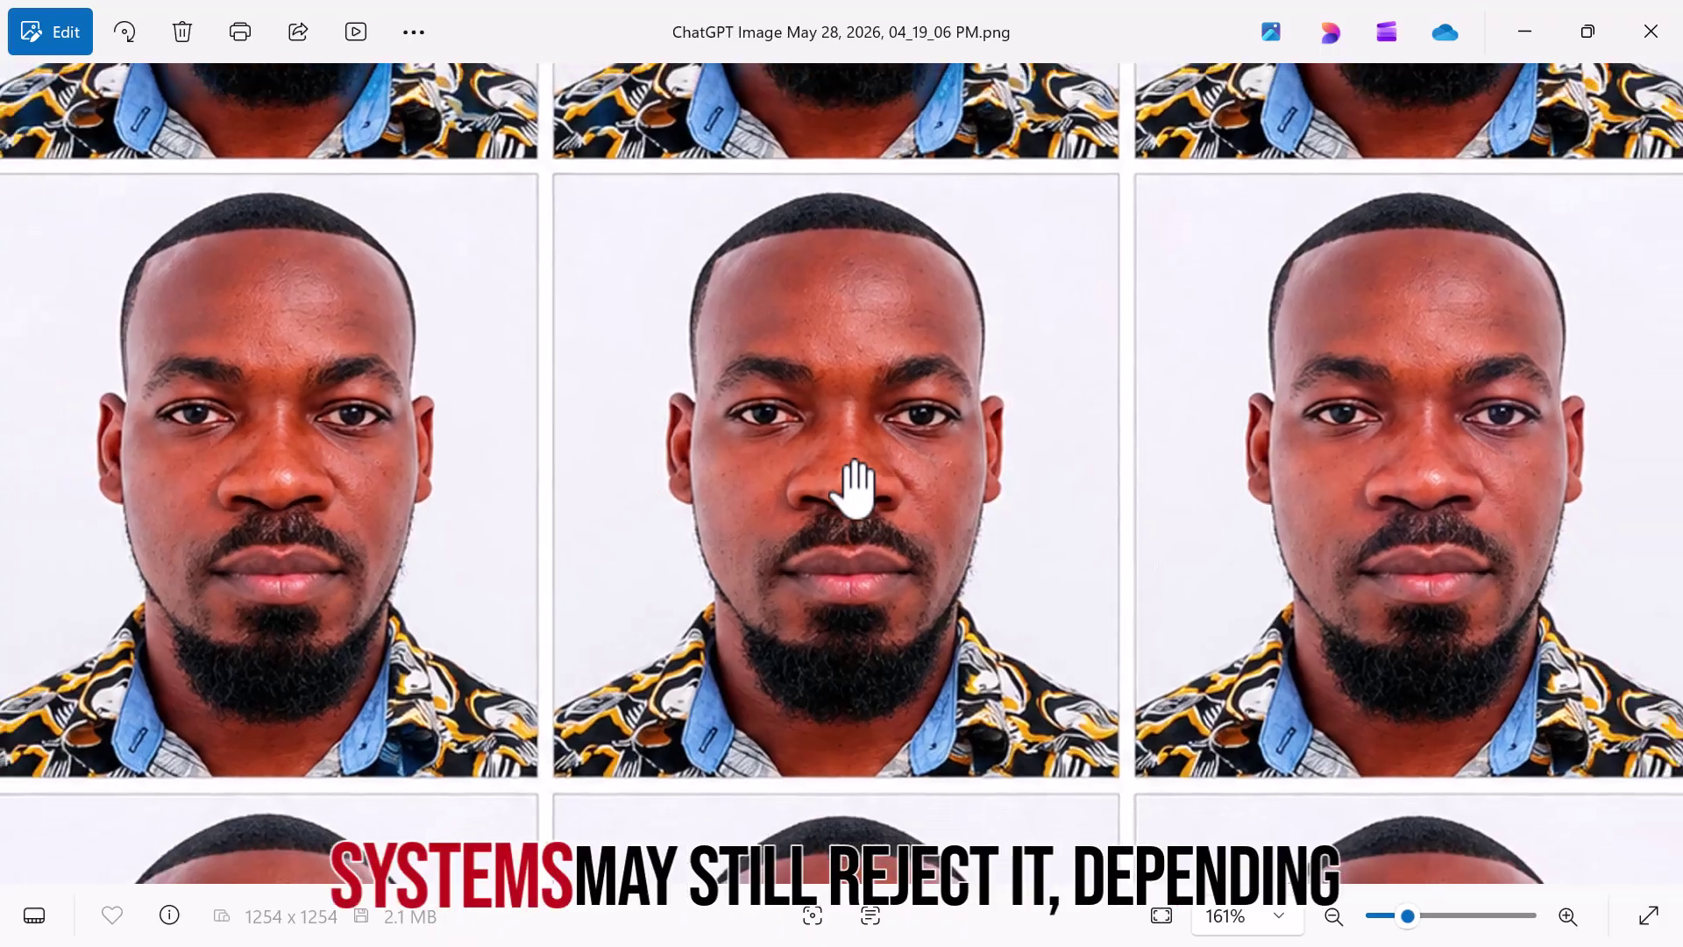
scroll(855, 487, down, 3)
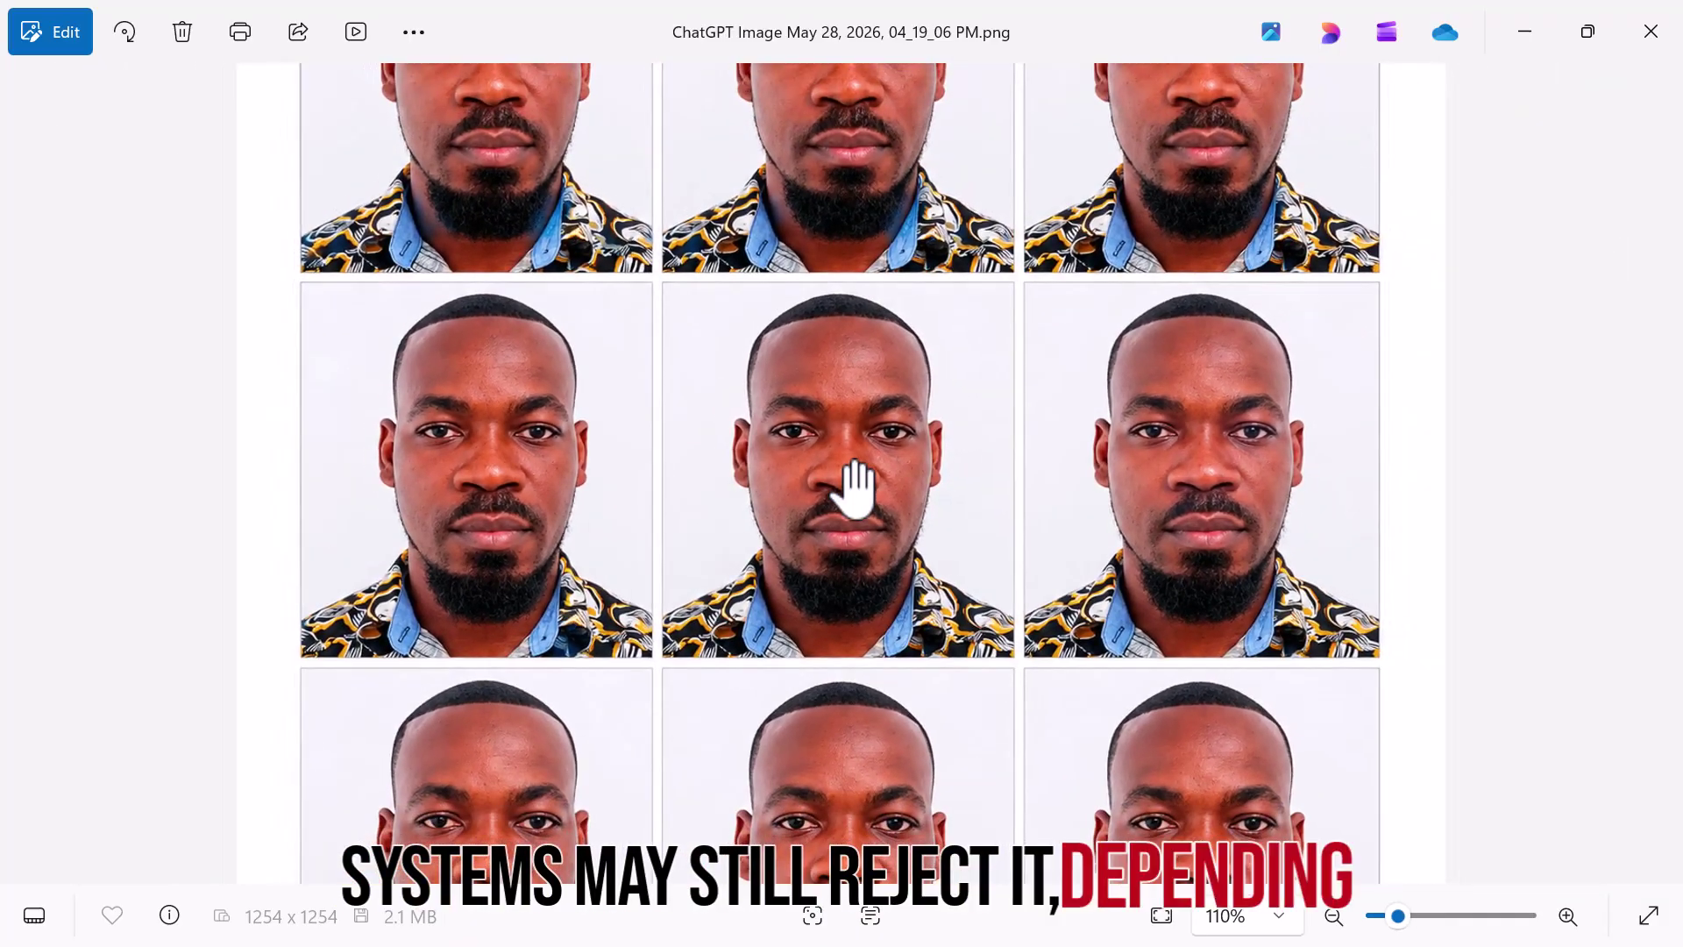
scroll(854, 487, down, 1)
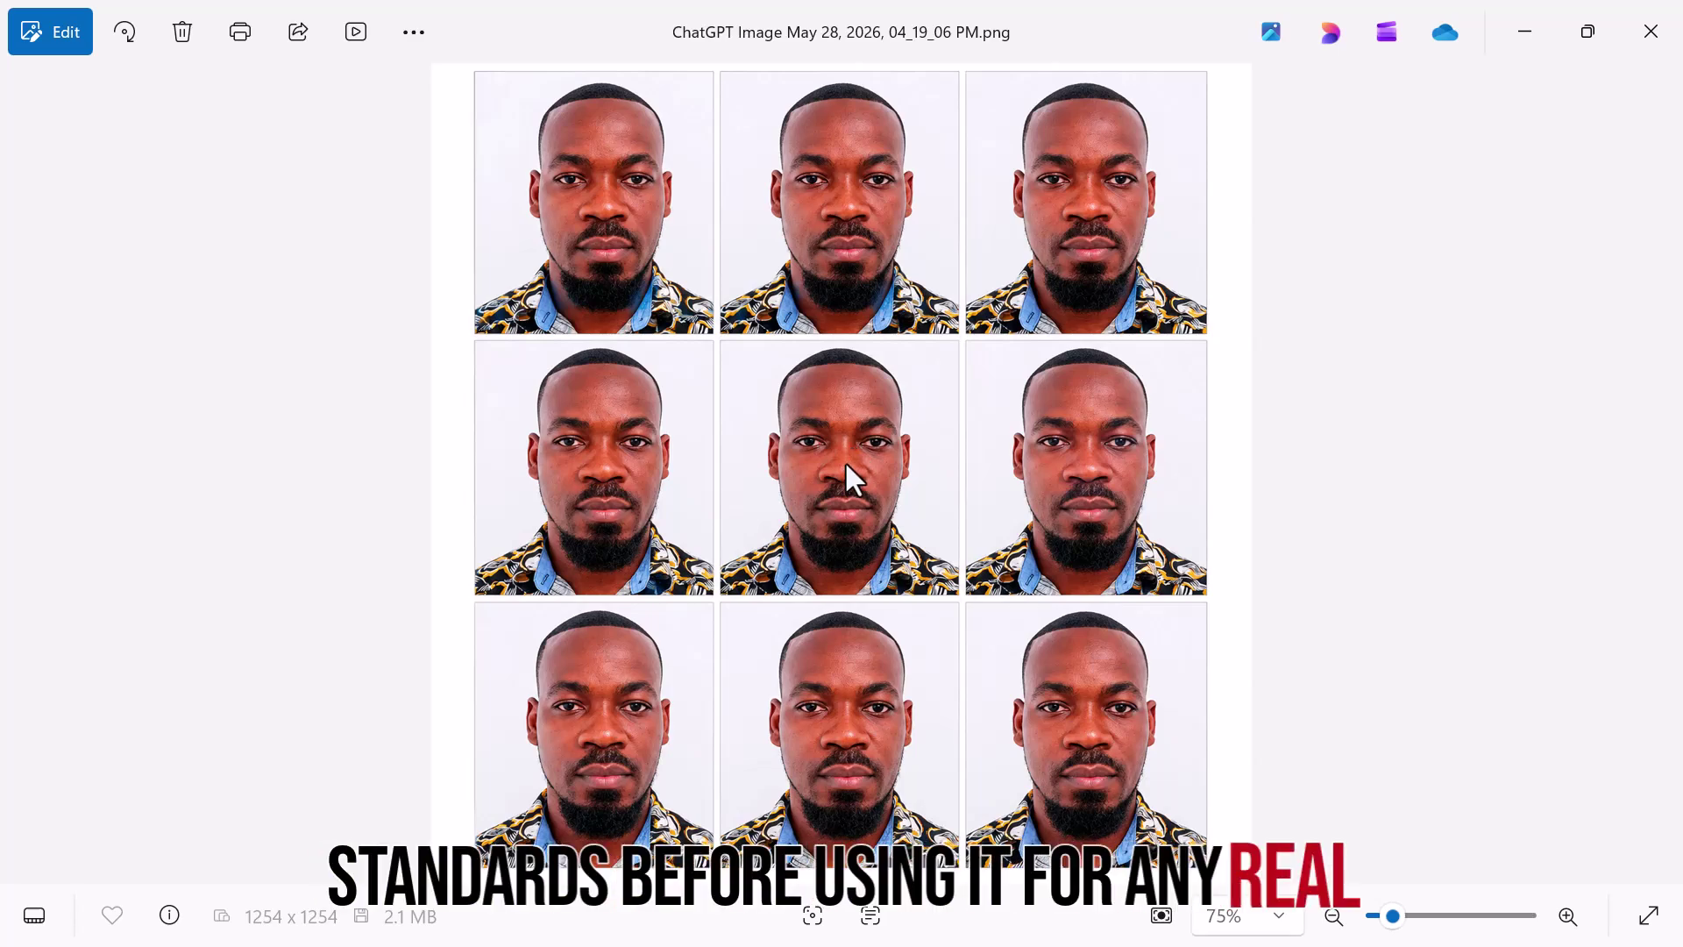
Examine the center portrait of the passport sheet up close for facial detail and sharpness, ending with a view of the full sheet.
scroll(846, 465, up, 5)
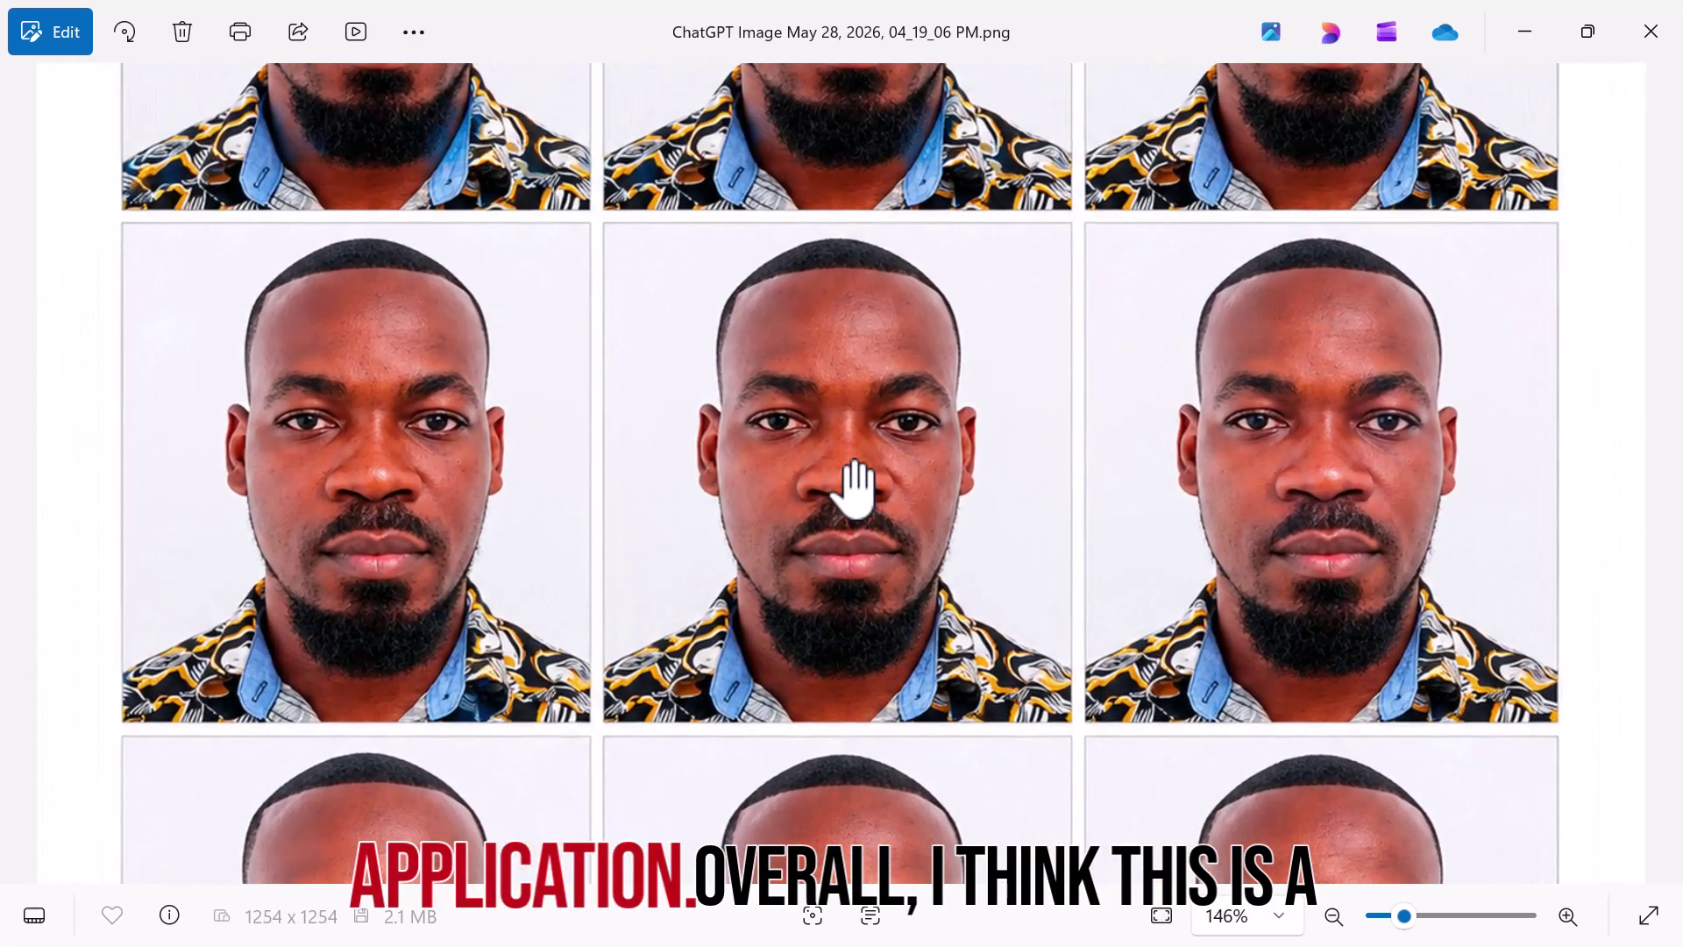
scroll(855, 487, up, 3)
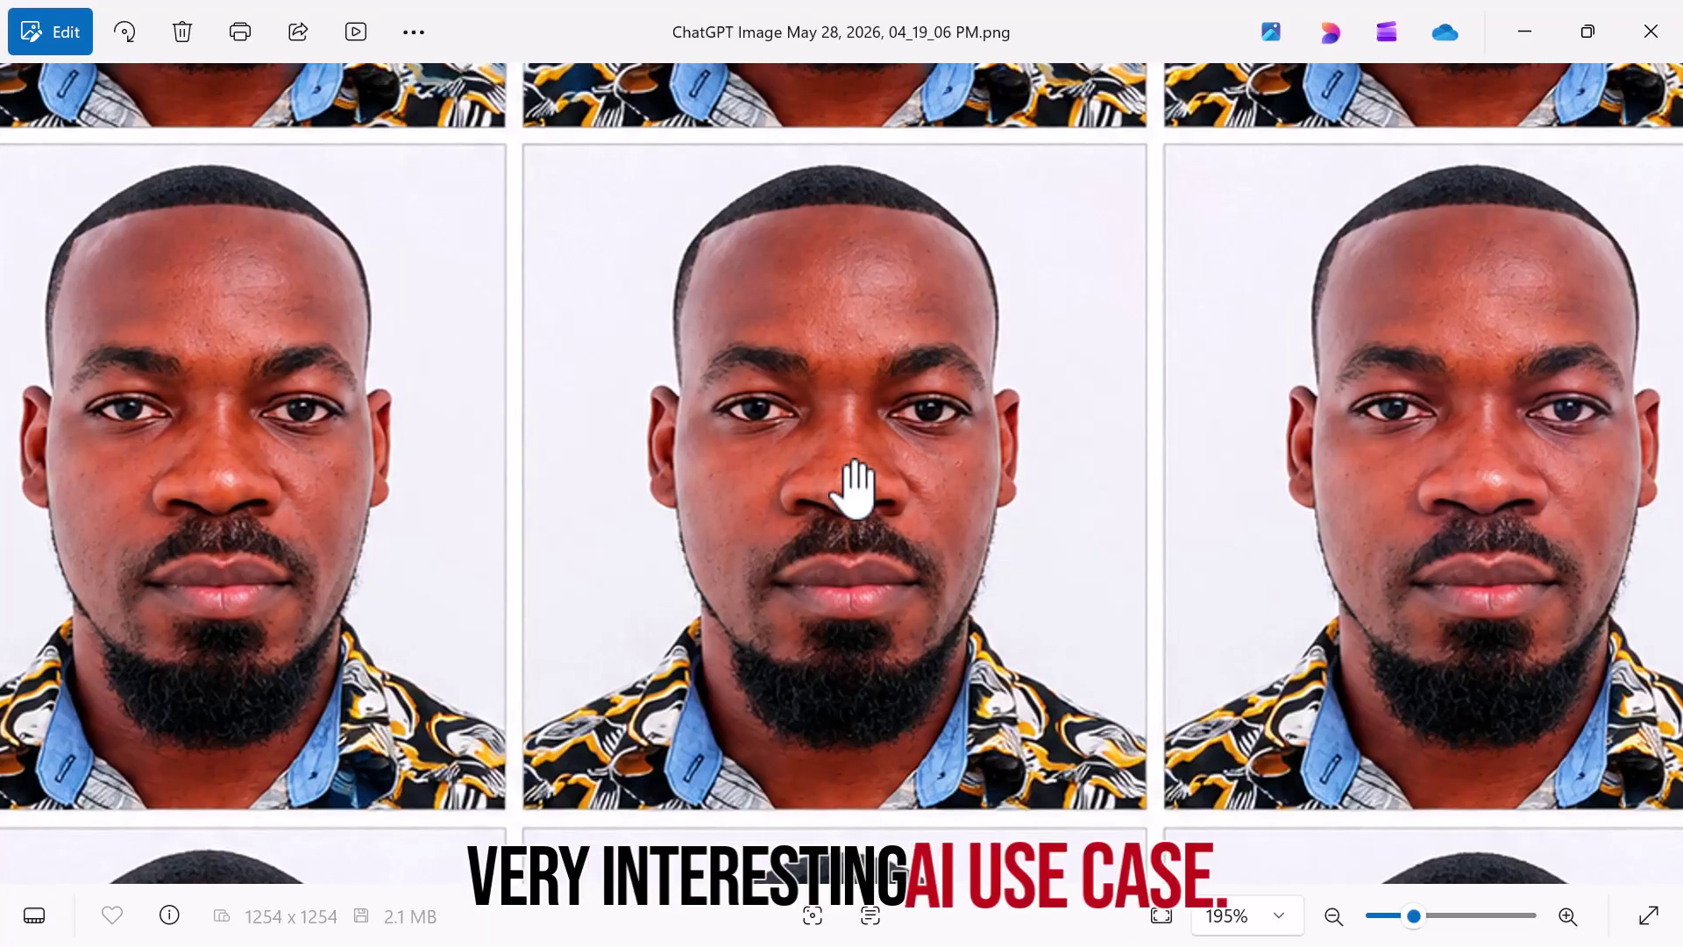
scroll(855, 487, up, 1)
scroll(855, 487, up, 2)
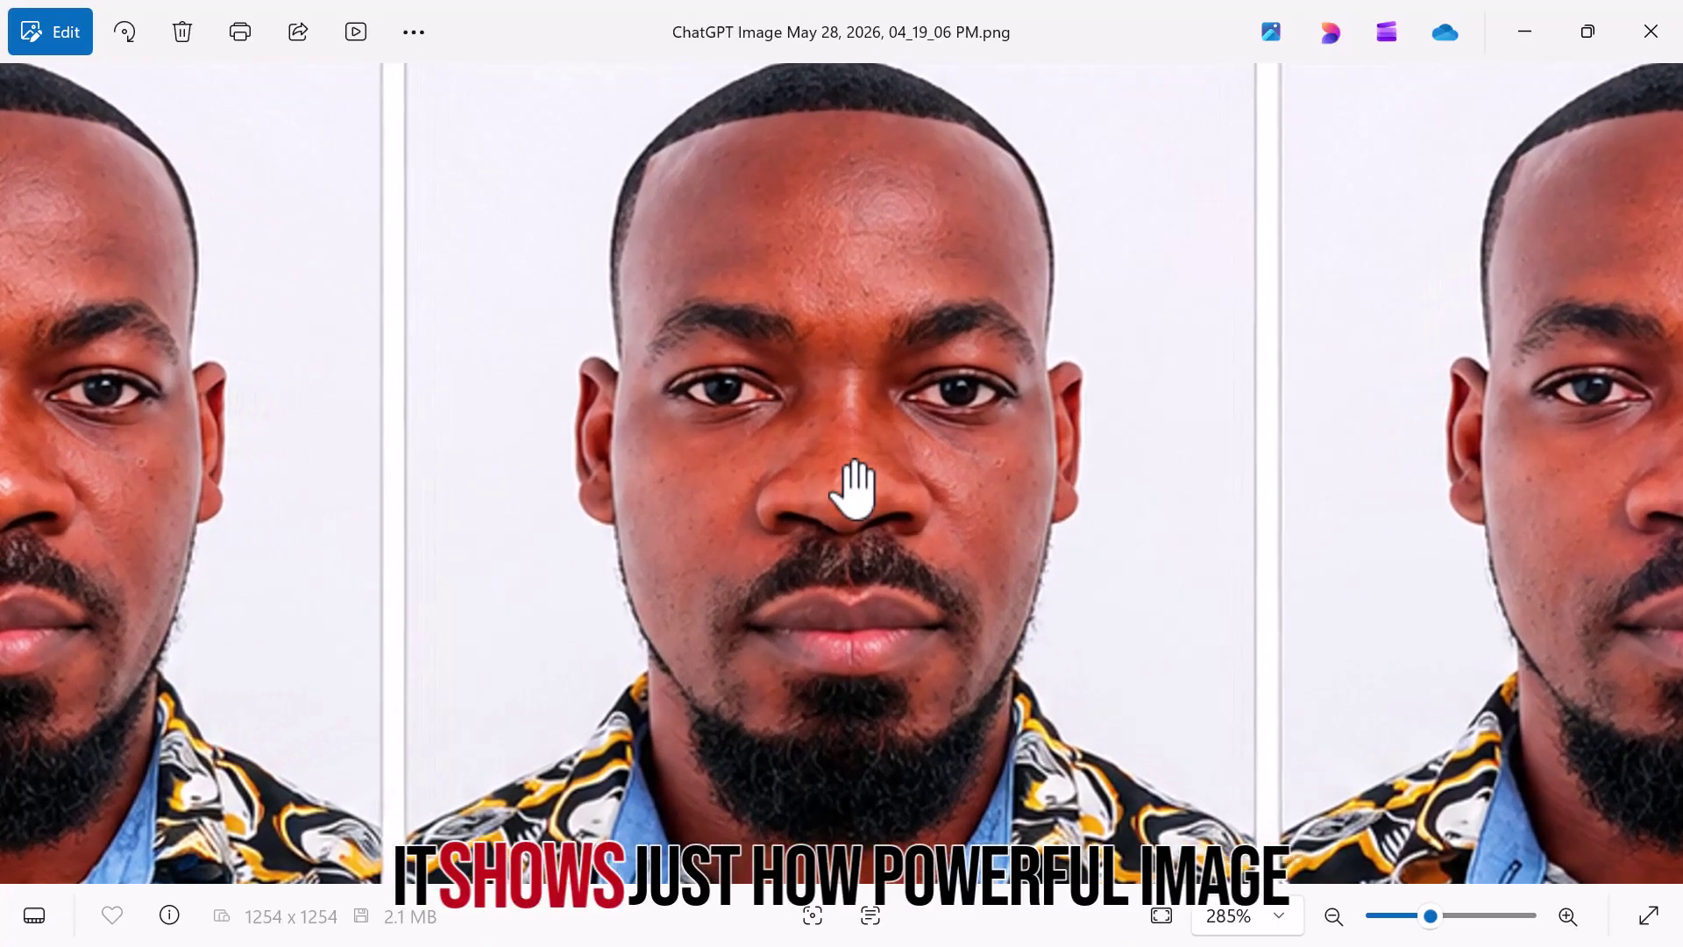
scroll(854, 487, down, 3)
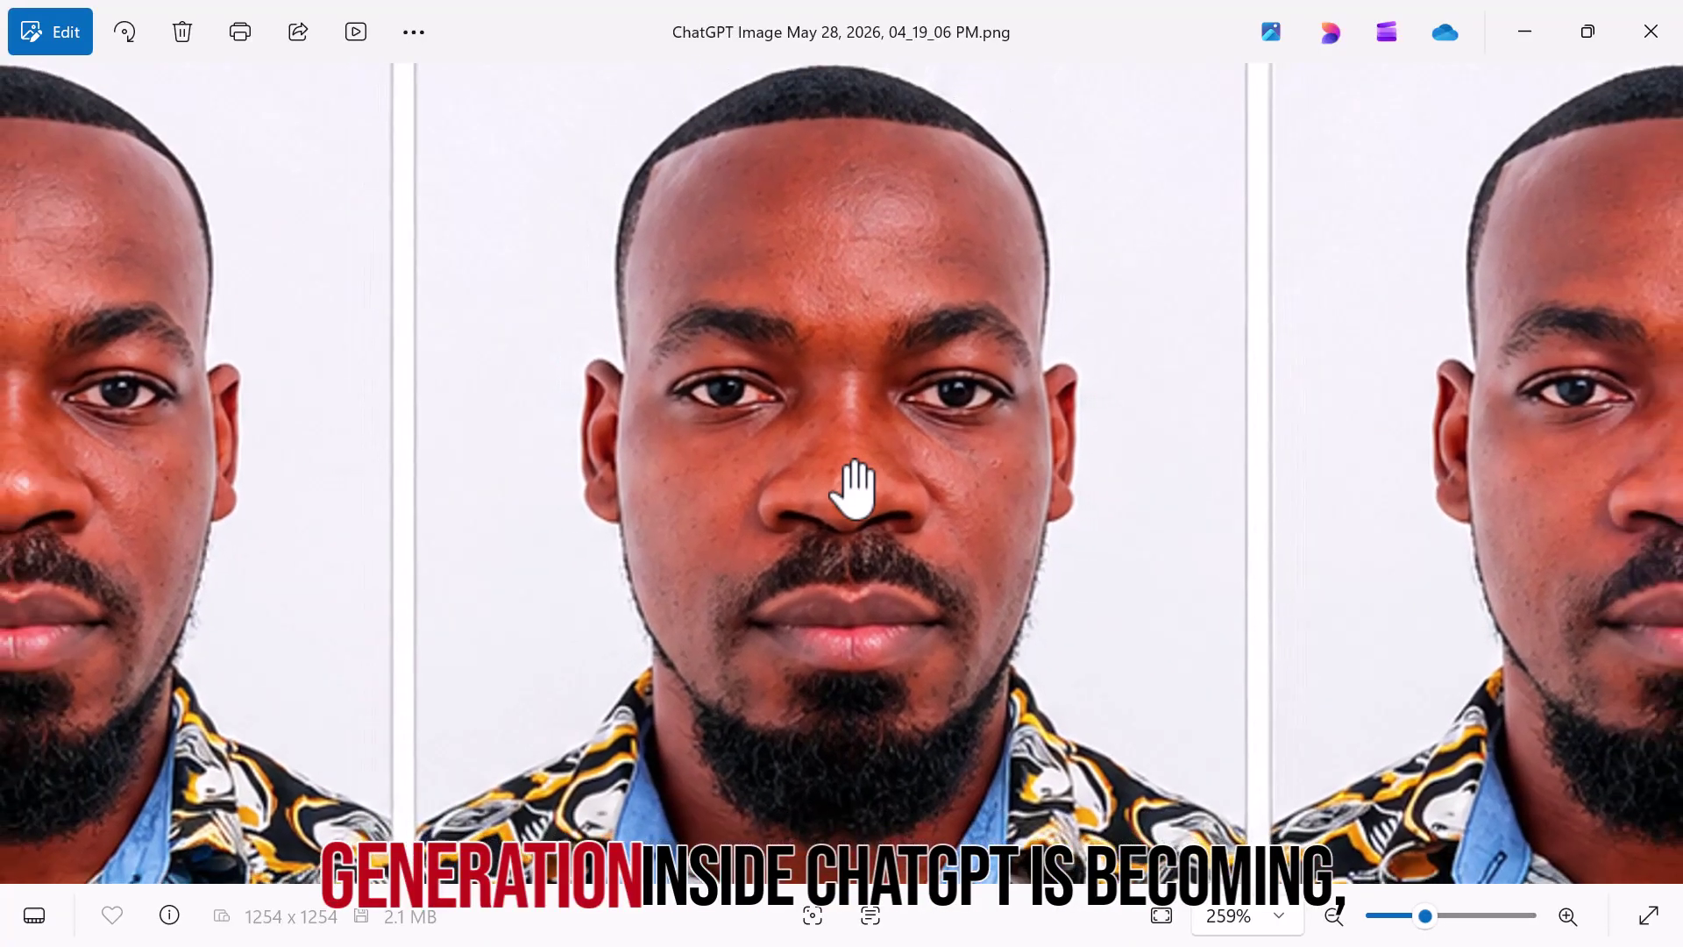
scroll(854, 487, down, 1)
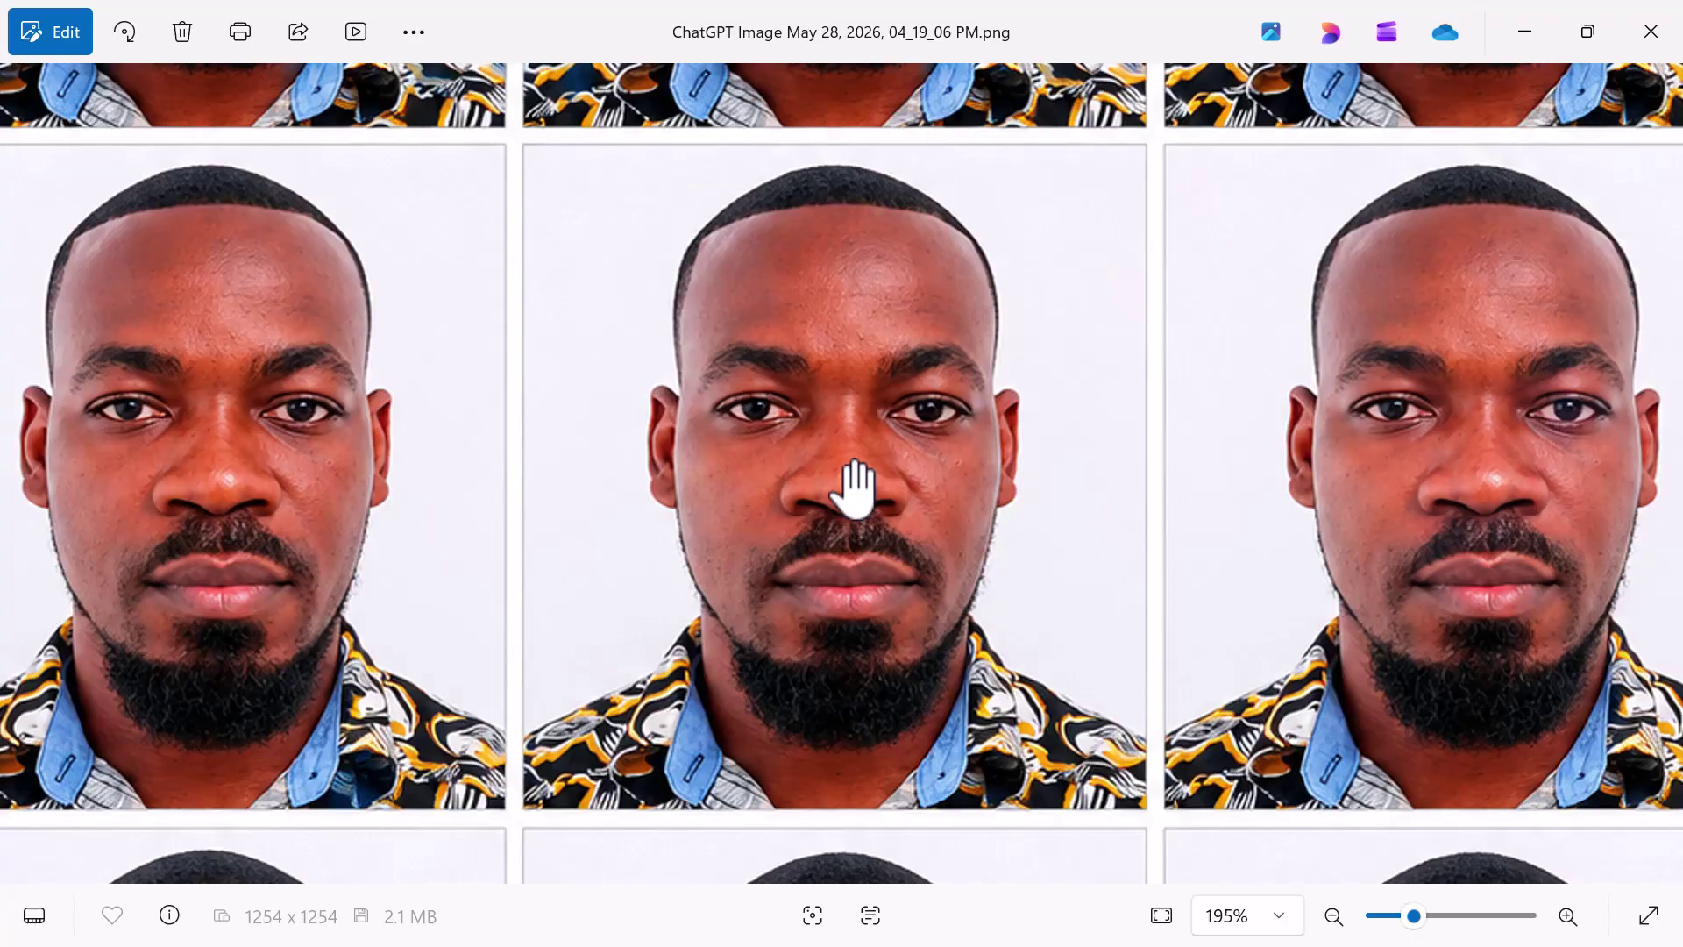
scroll(855, 487, down, 5)
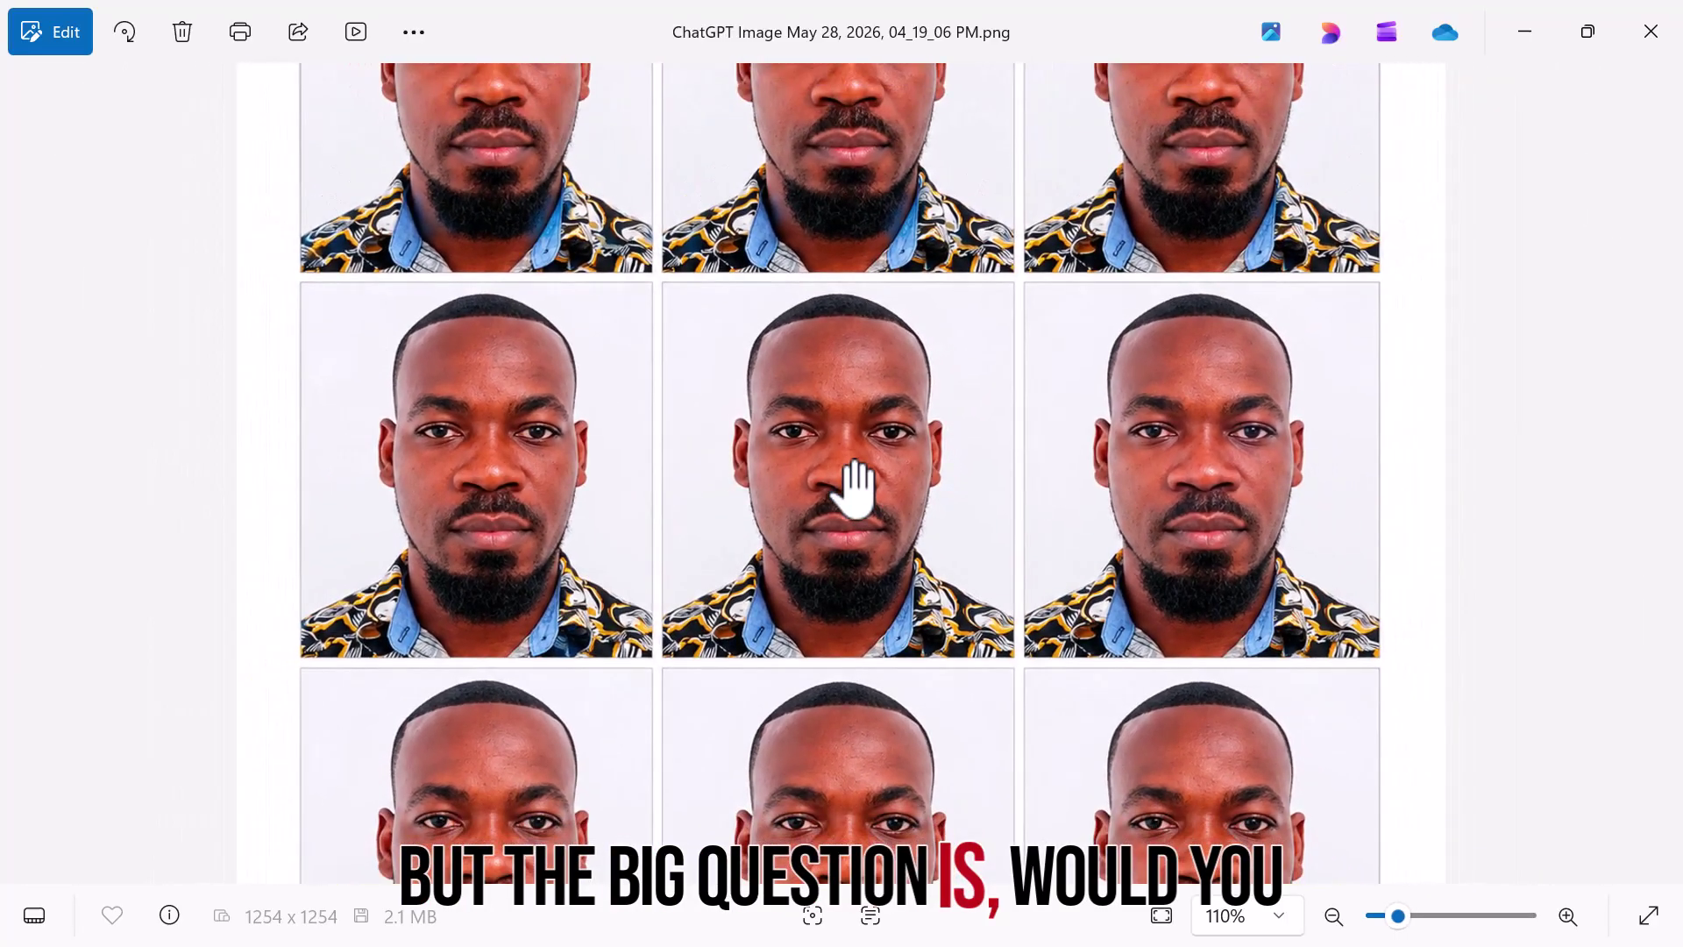
scroll(855, 487, down, 4)
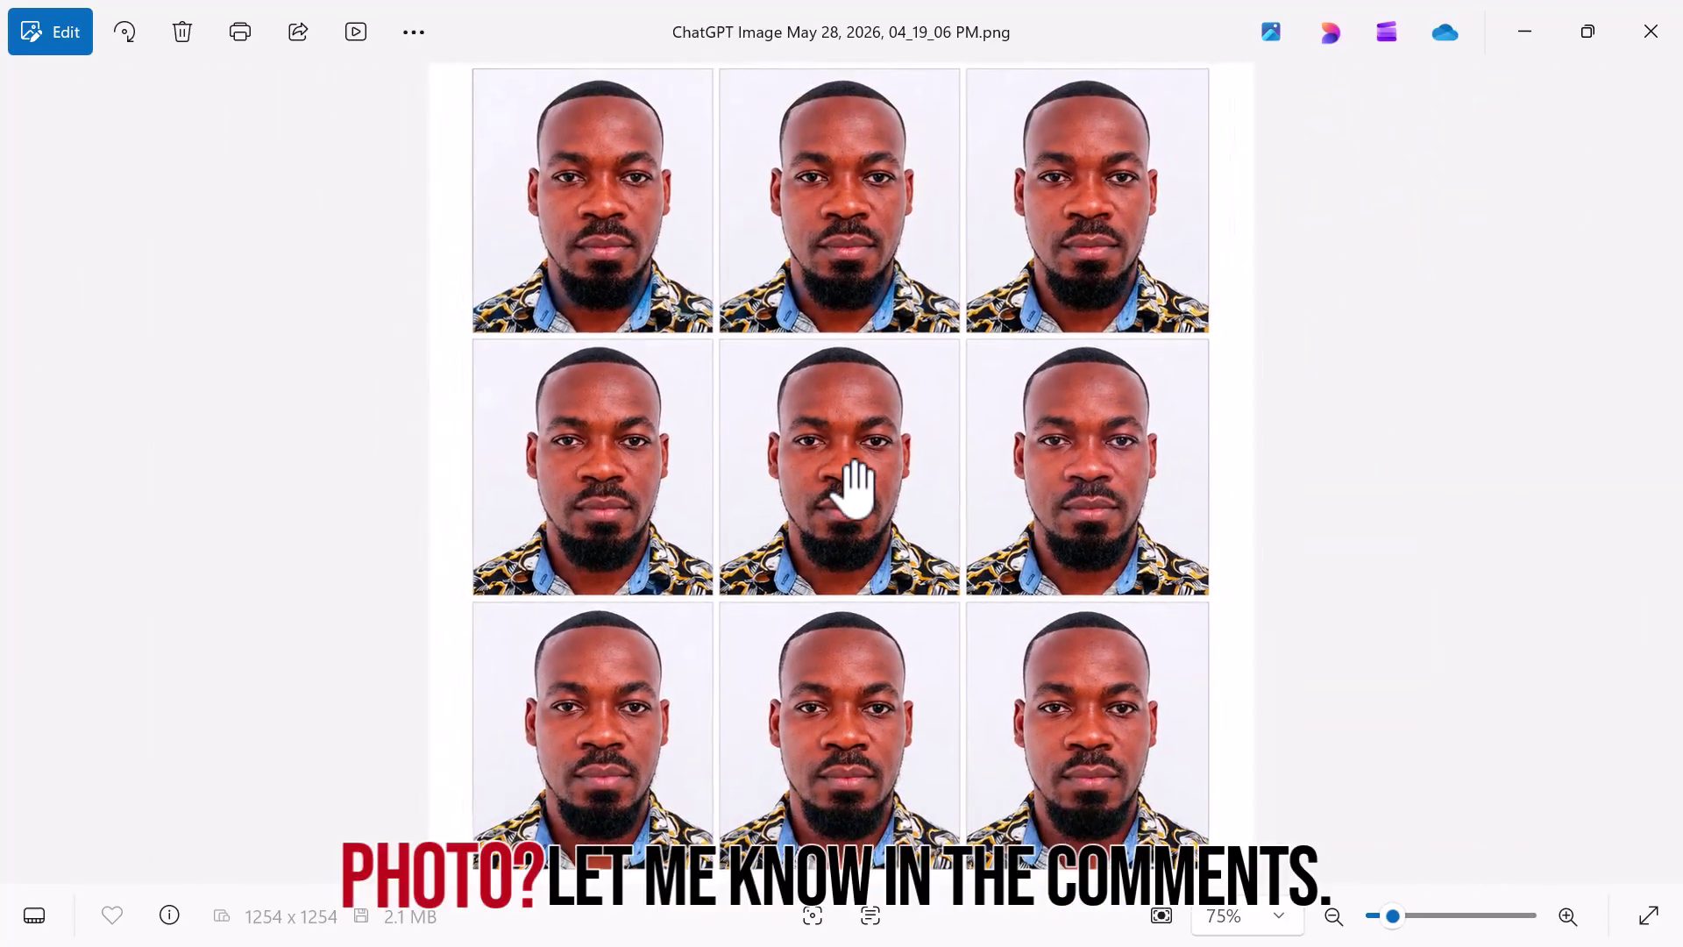